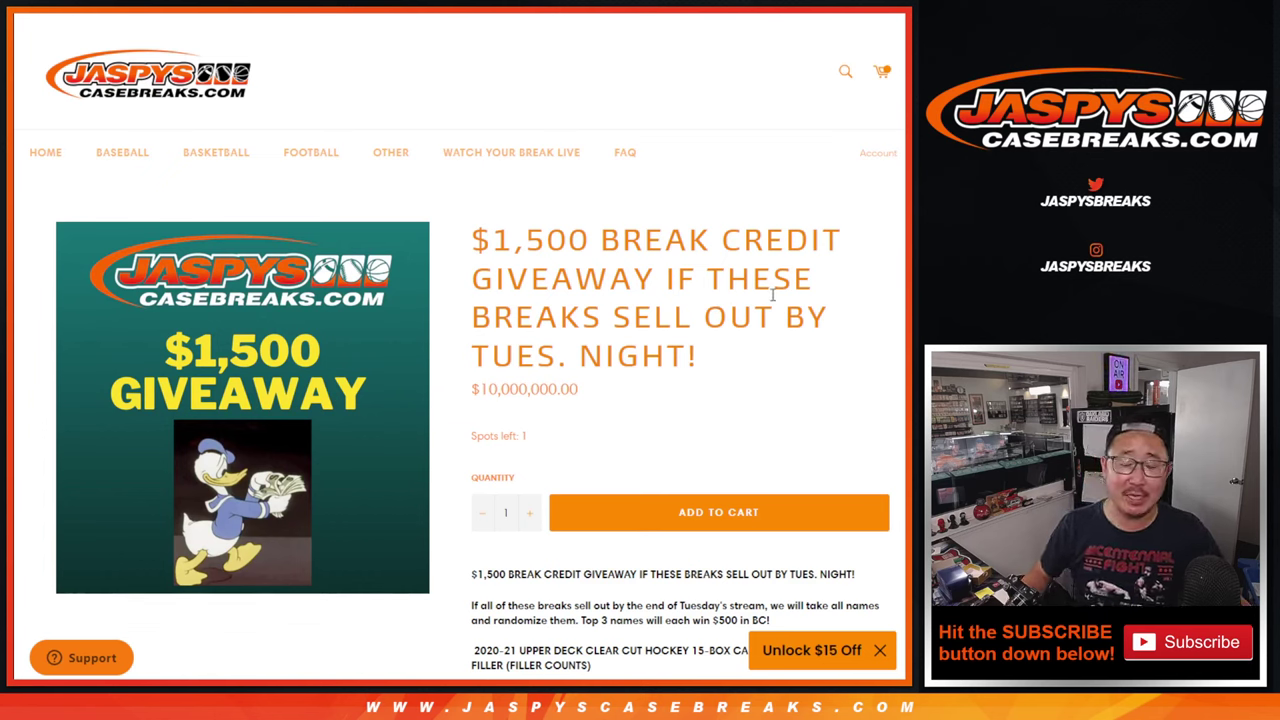
- Highlight the Tuesday-night deadline in the $1,500 break credit giveaway title and scroll the listing
left_click_drag(472, 352, 688, 352)
left_click(785, 351)
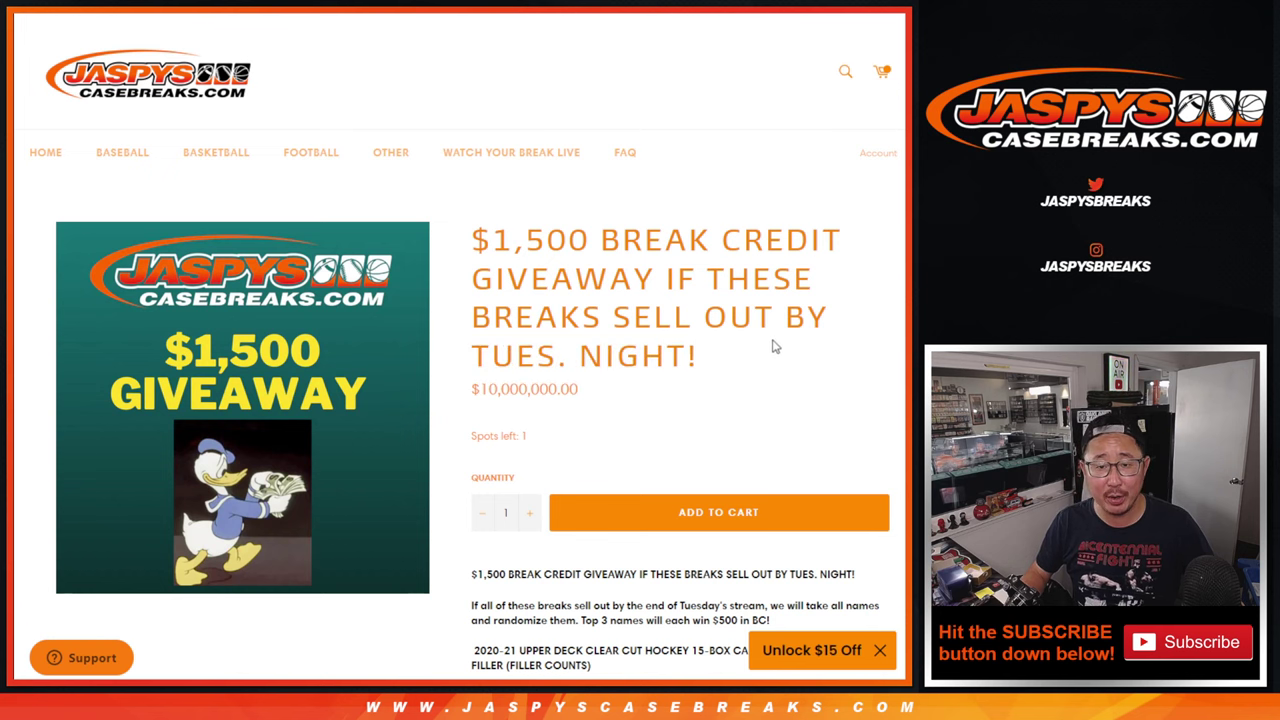
scroll(750, 366, "down", 1)
scroll(746, 348, "down", 1)
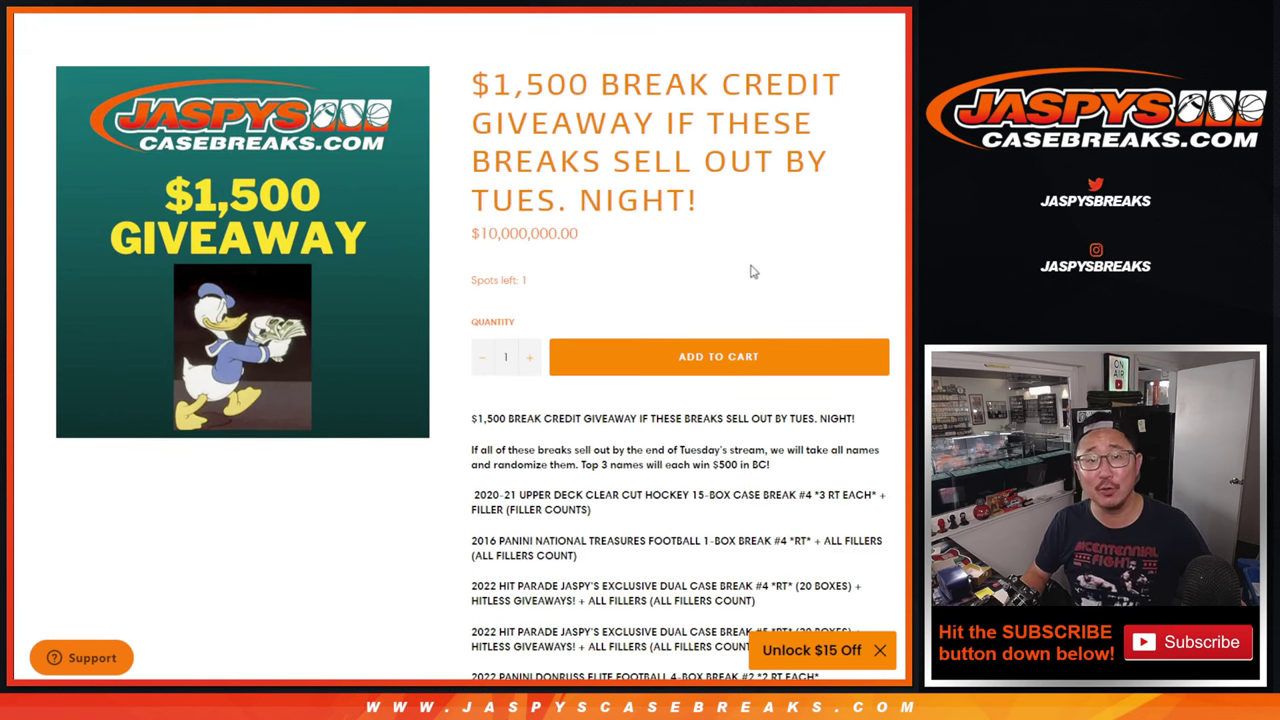
scroll(751, 276, "up", 2)
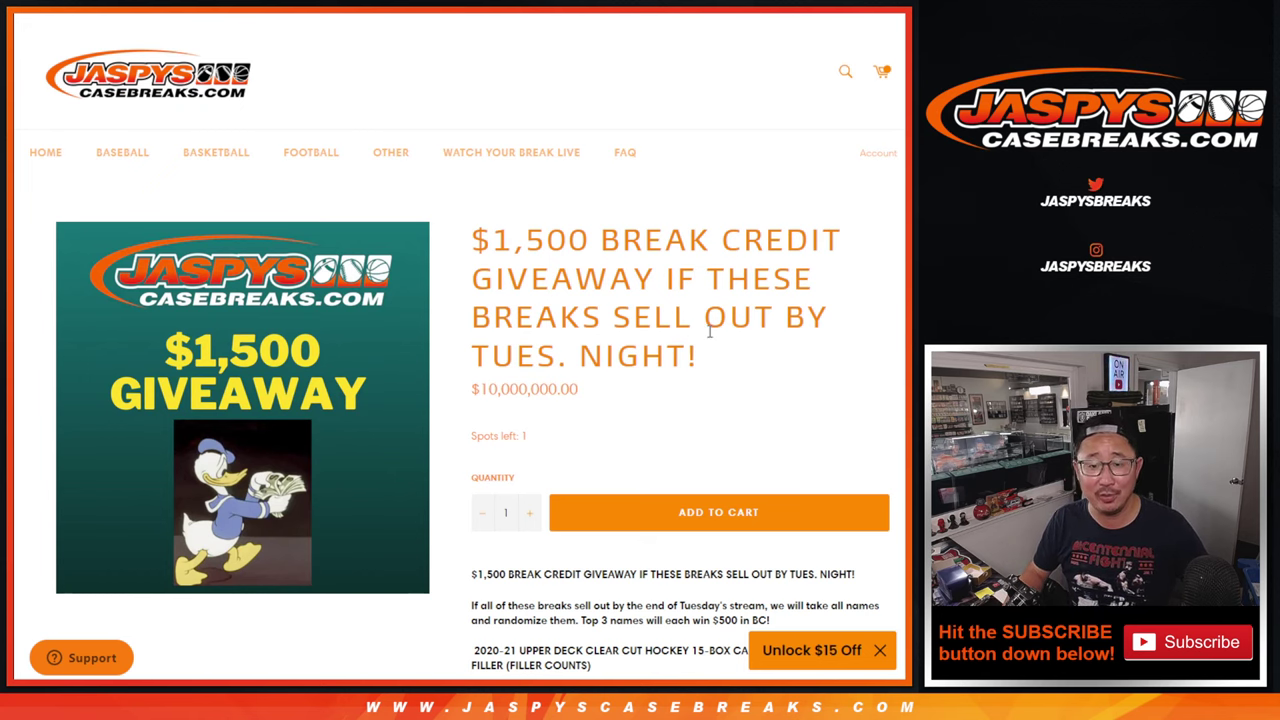
scroll(709, 333, "down", 3)
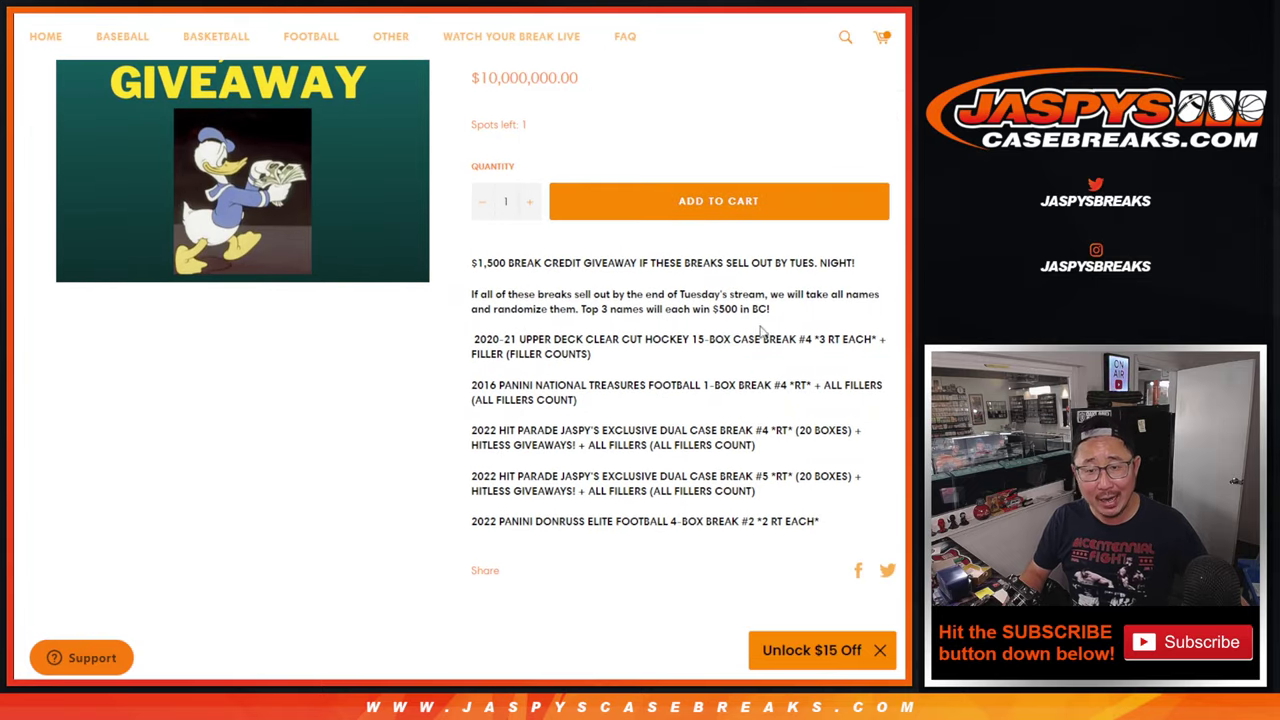
- Highlight the qualifying breaks, their filler-count notes and the Donruss Elite football line
left_click_drag(504, 342, 829, 523)
left_click(833, 525)
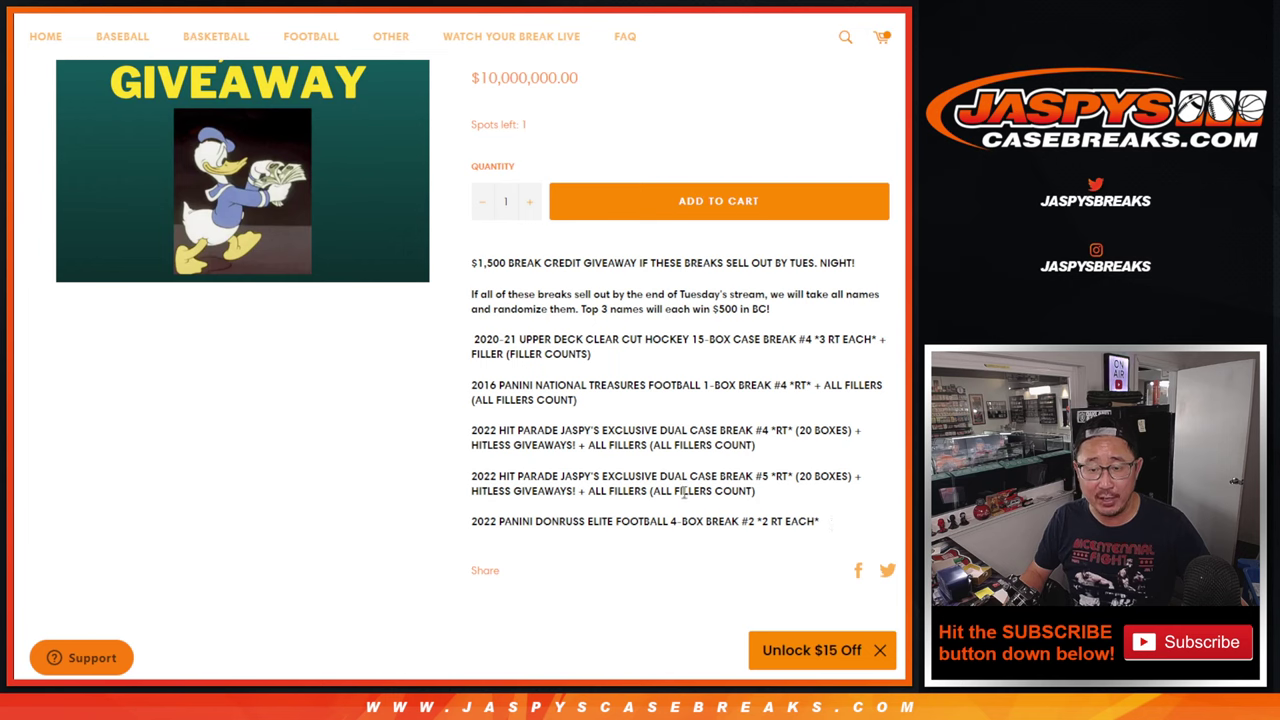
left_click_drag(658, 491, 748, 491)
left_click_drag(658, 445, 740, 446)
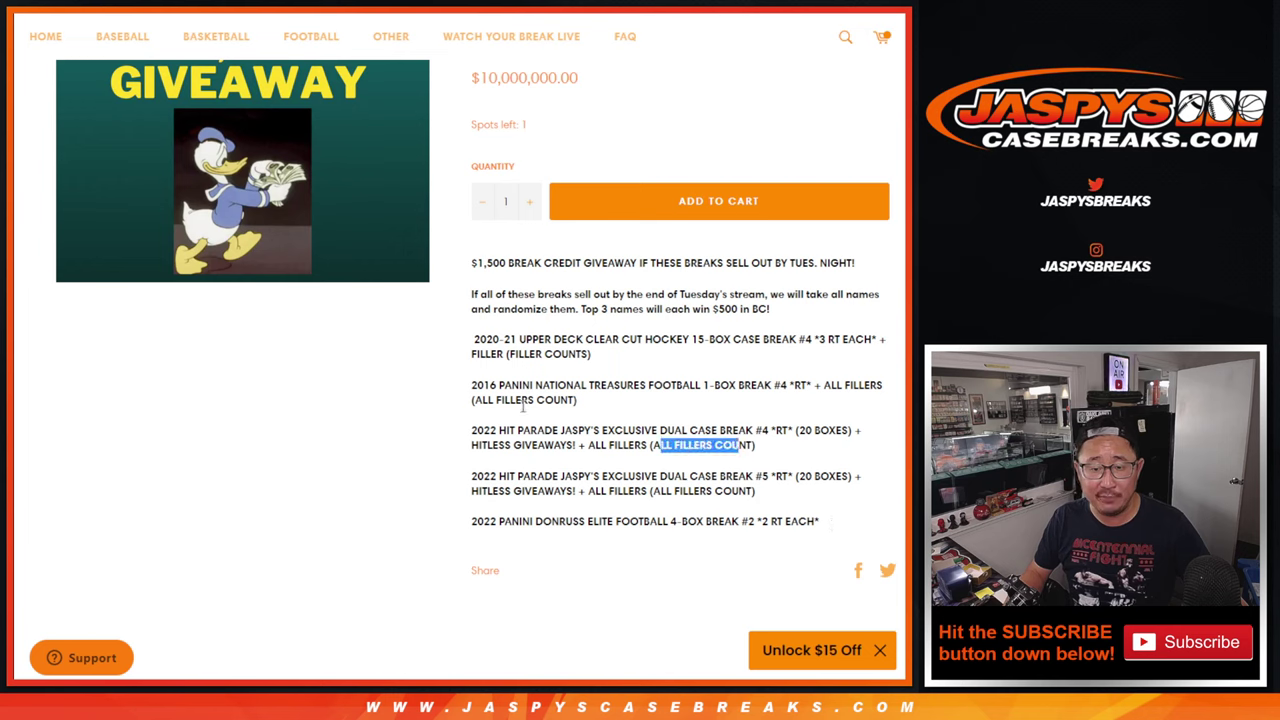
left_click_drag(498, 400, 570, 400)
left_click_drag(524, 354, 590, 354)
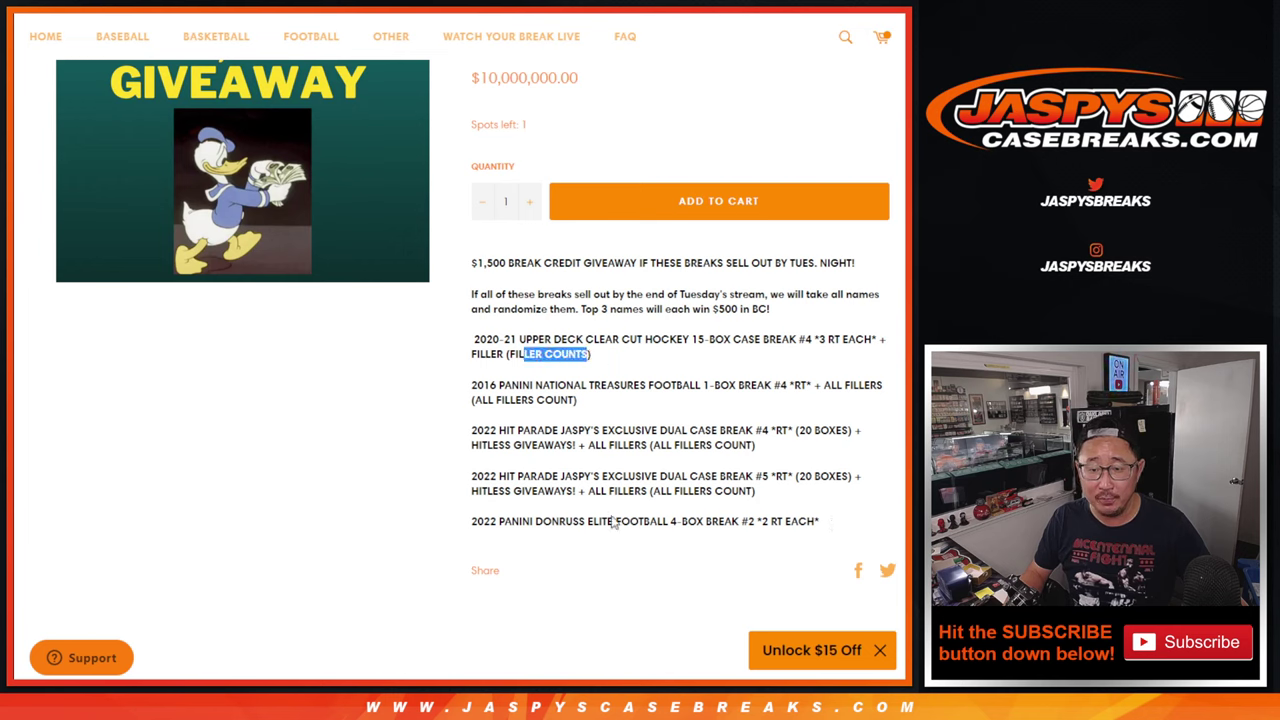
left_click_drag(614, 523, 823, 521)
left_click(823, 521)
scroll(750, 446, "up", 3)
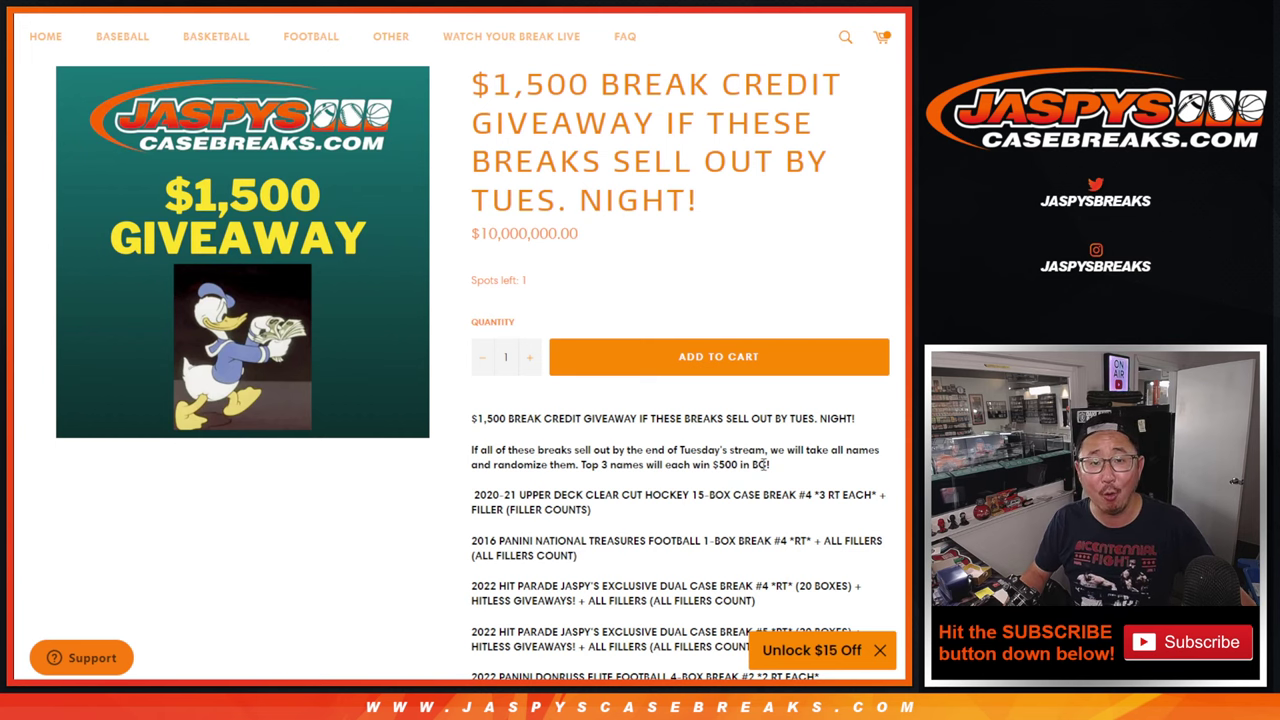
scroll(657, 220, "up", 2)
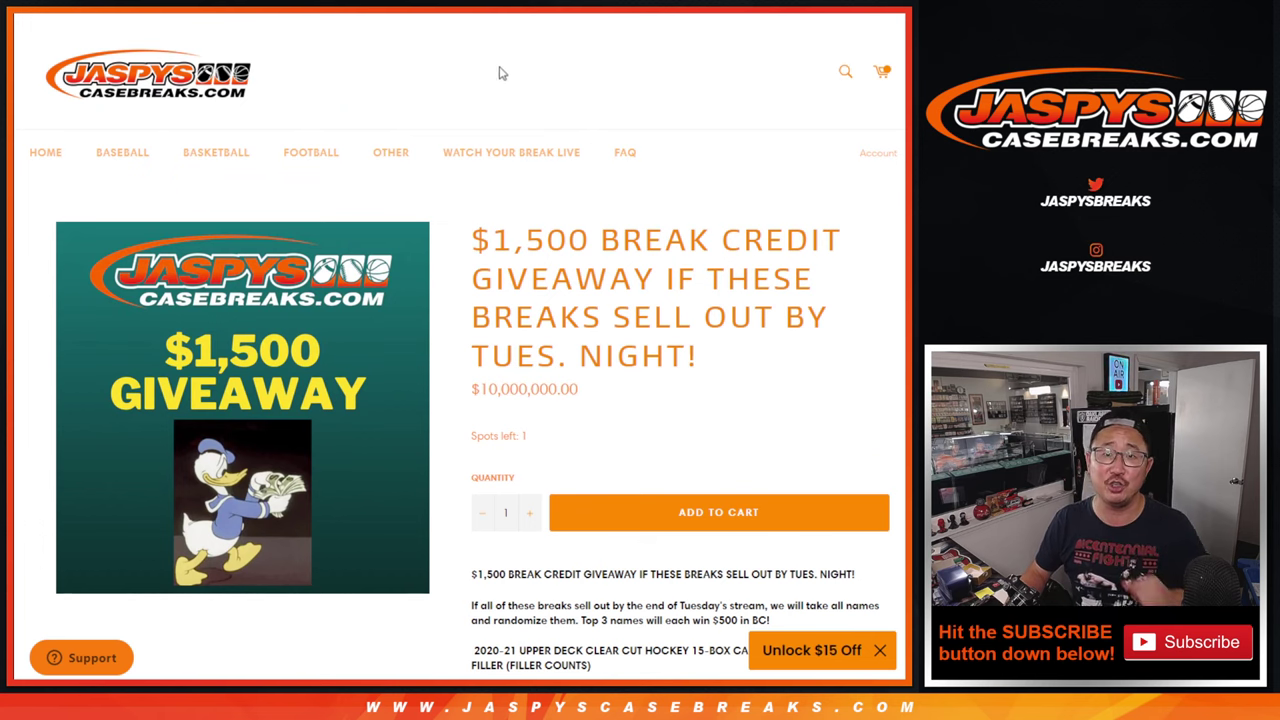
- Copy all 313 entrant names in A1:A313 from the 9/13promo sheet
key("alt+Tab")
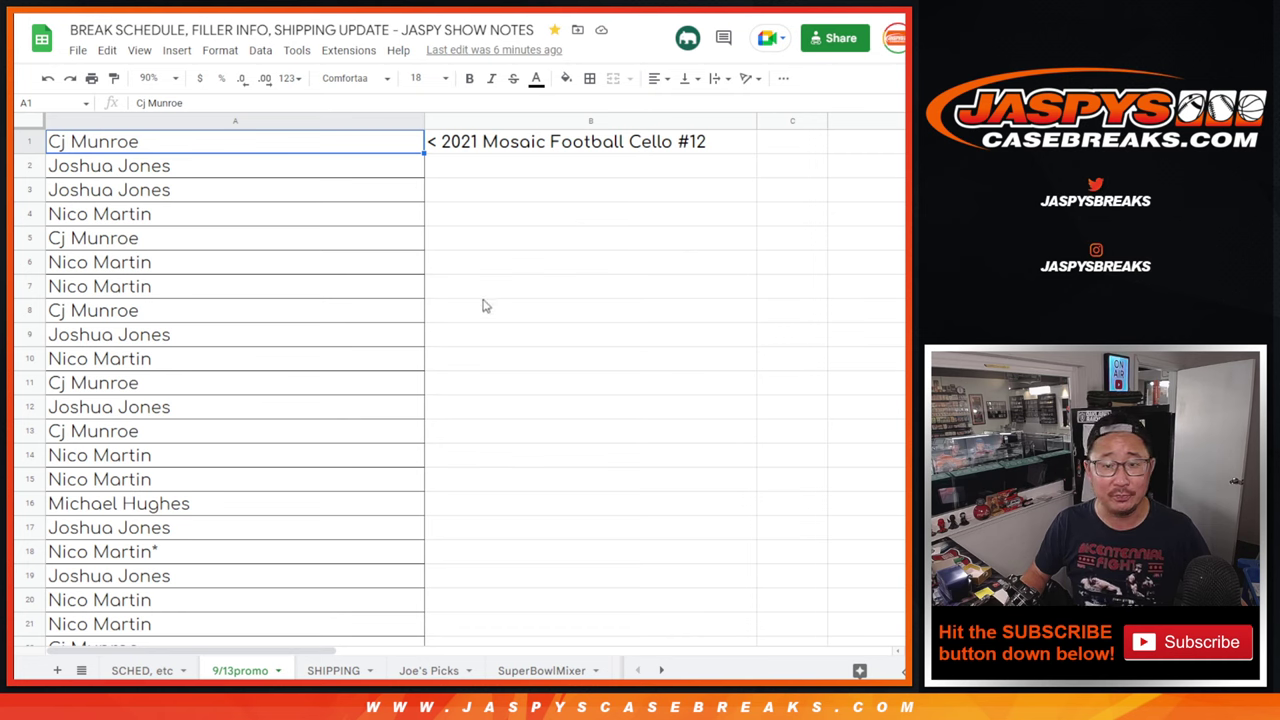
scroll(482, 305, "down", 4)
scroll(481, 303, "down", 6)
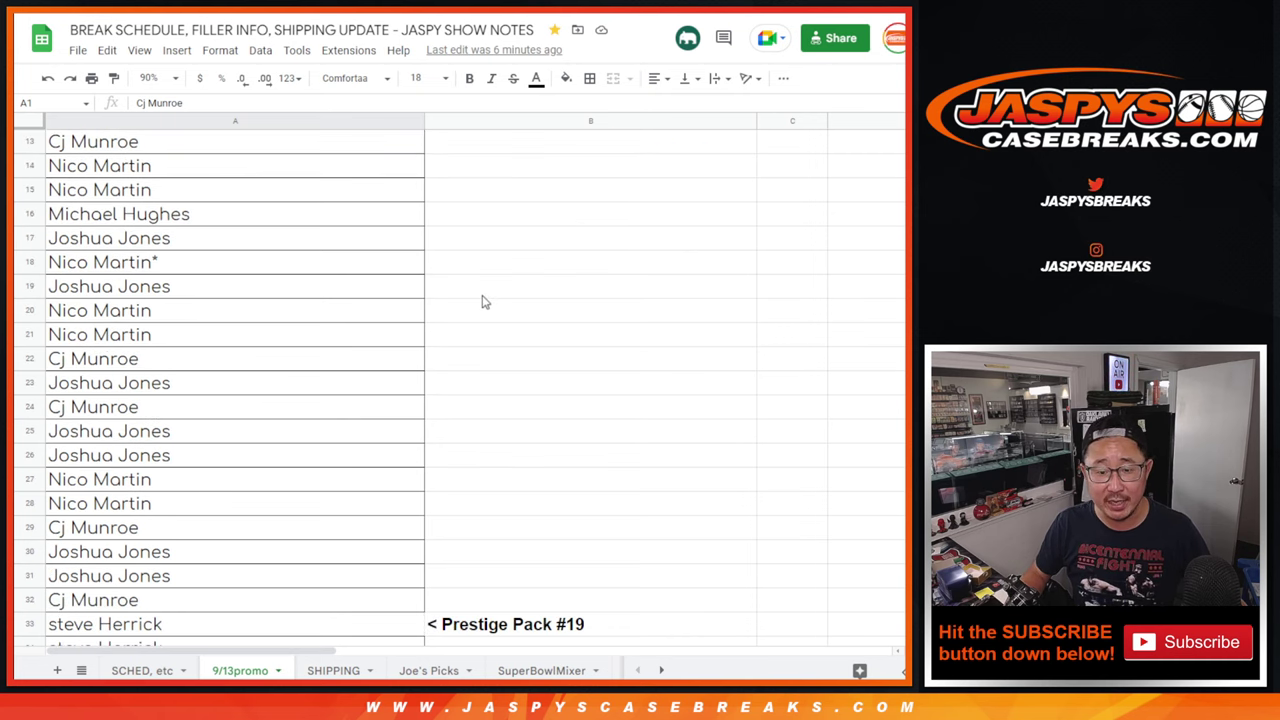
scroll(478, 300, "down", 10)
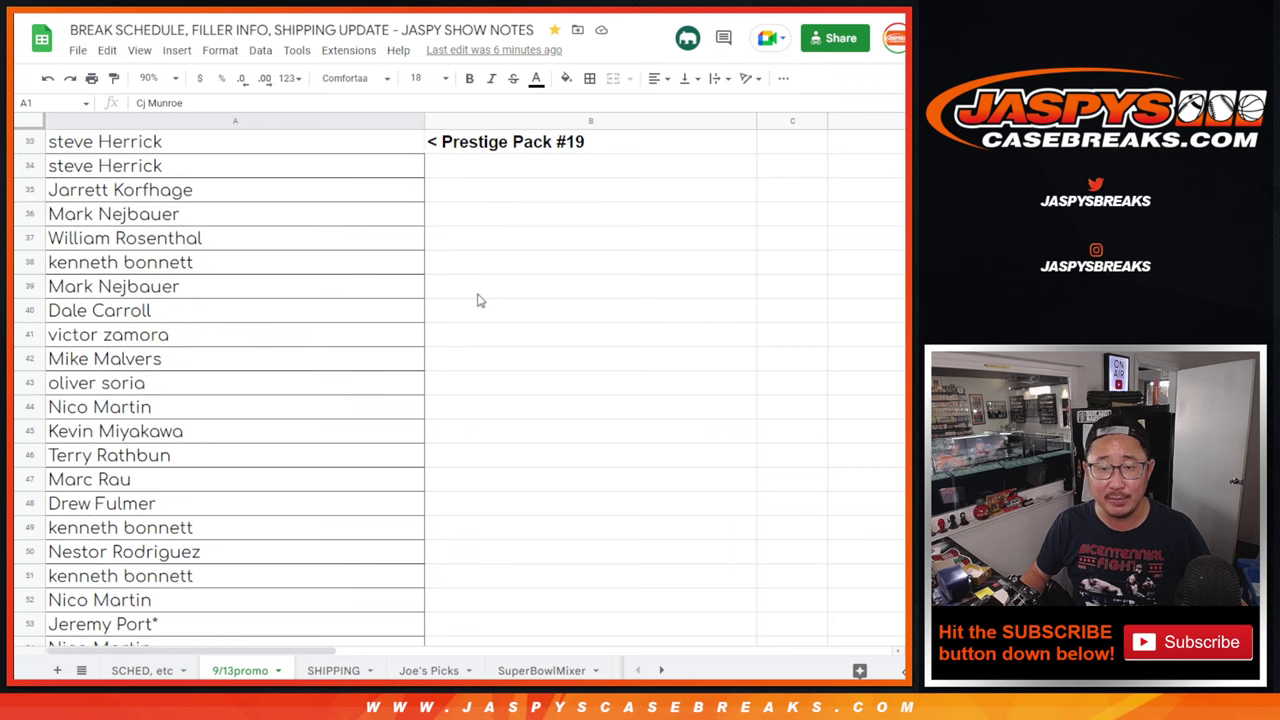
scroll(478, 300, "down", 15)
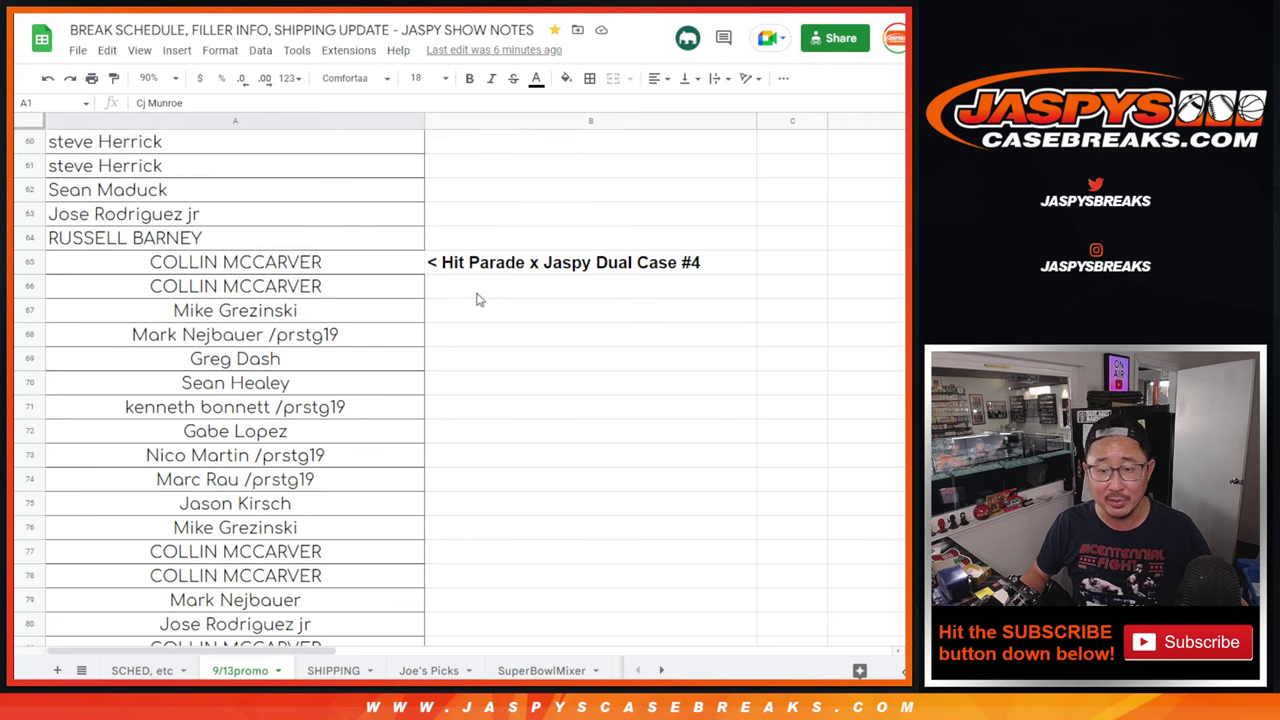
scroll(478, 300, "down", 12)
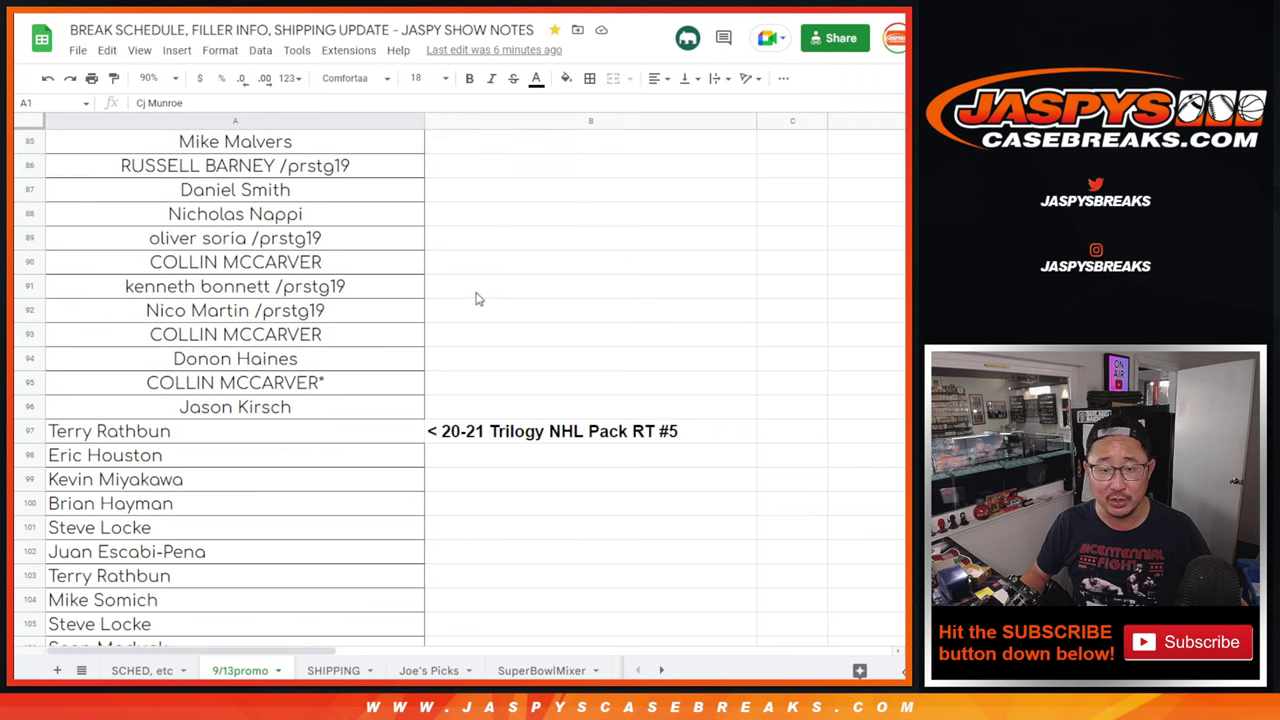
scroll(478, 300, "down", 13)
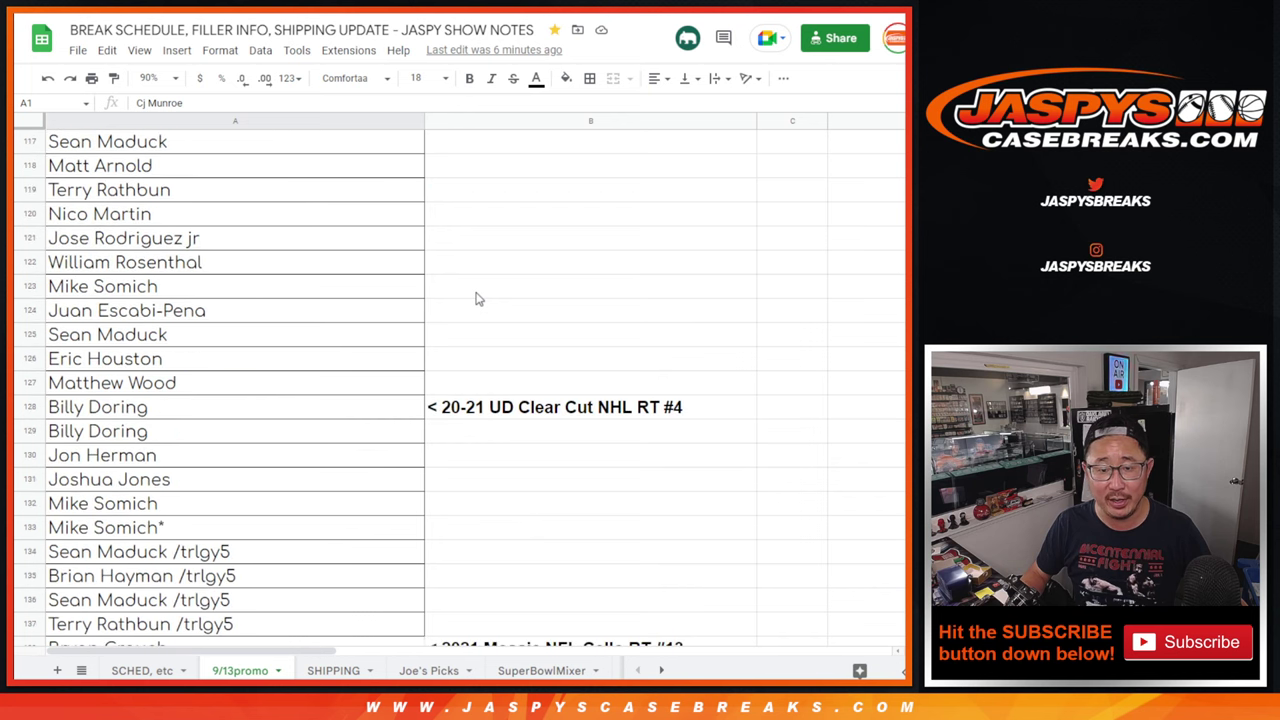
scroll(478, 300, "down", 14)
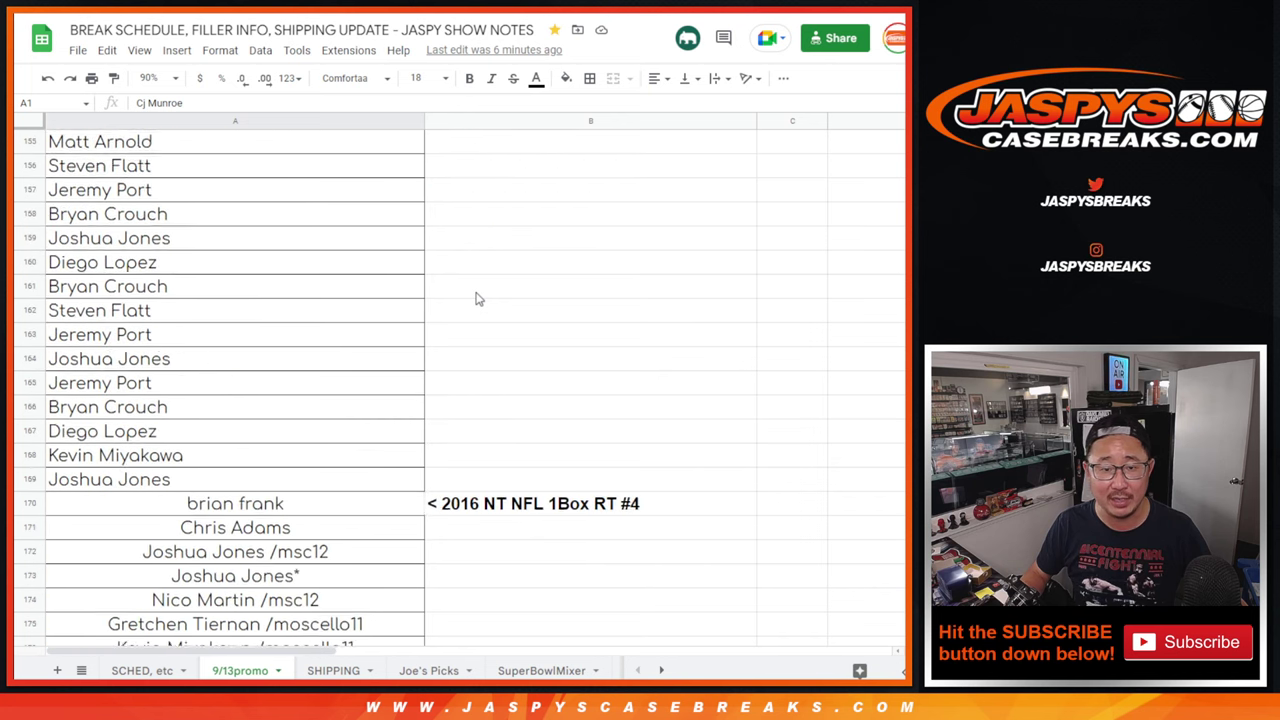
scroll(478, 300, "down", 12)
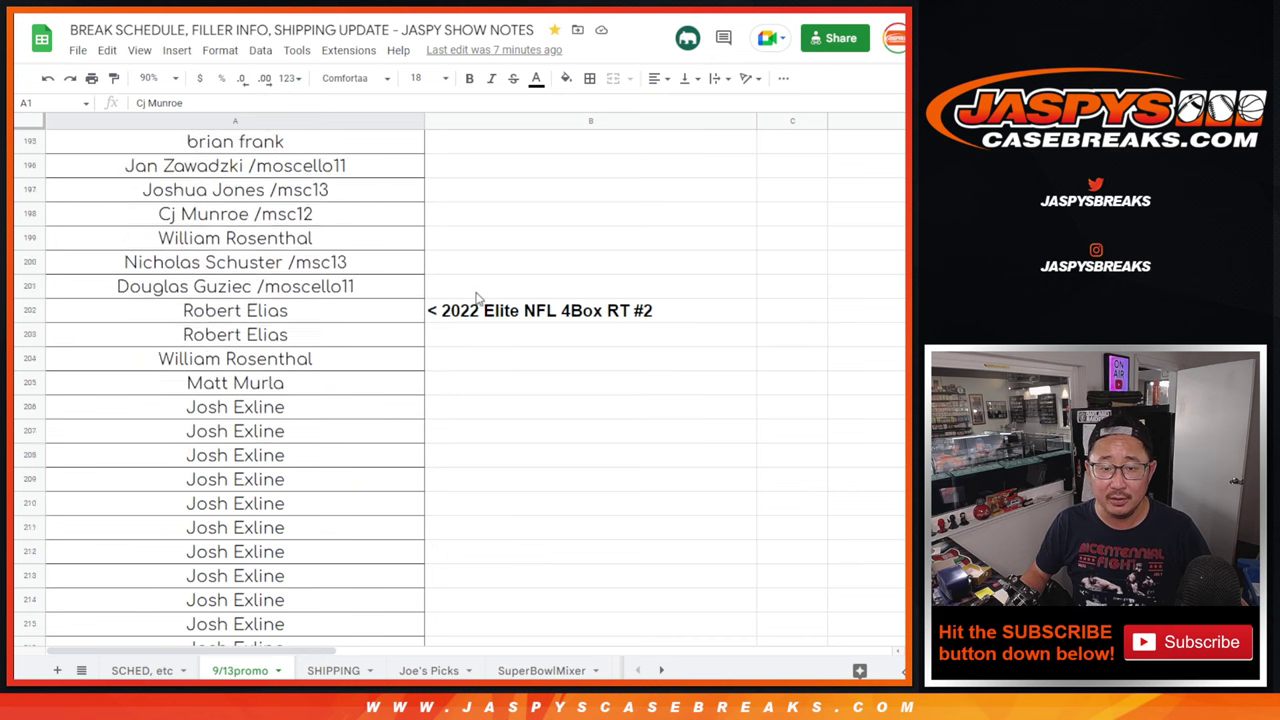
scroll(478, 300, "down", 16)
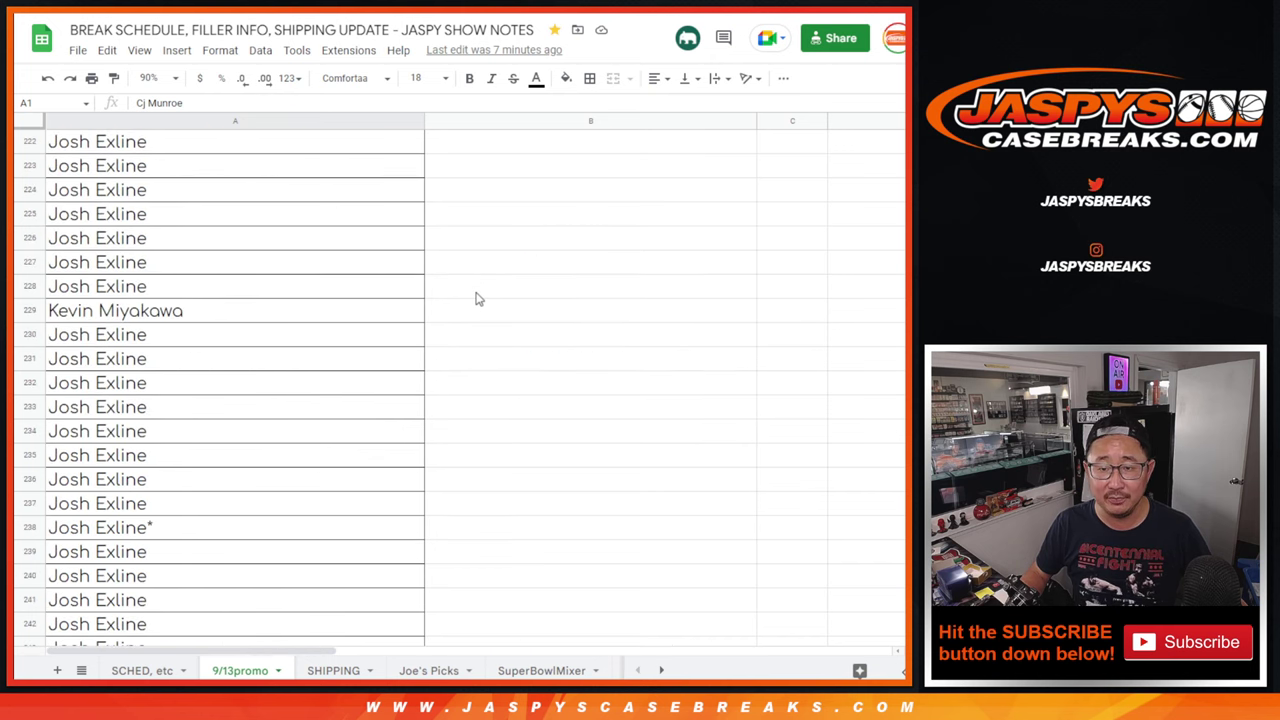
scroll(478, 299, "down", 13)
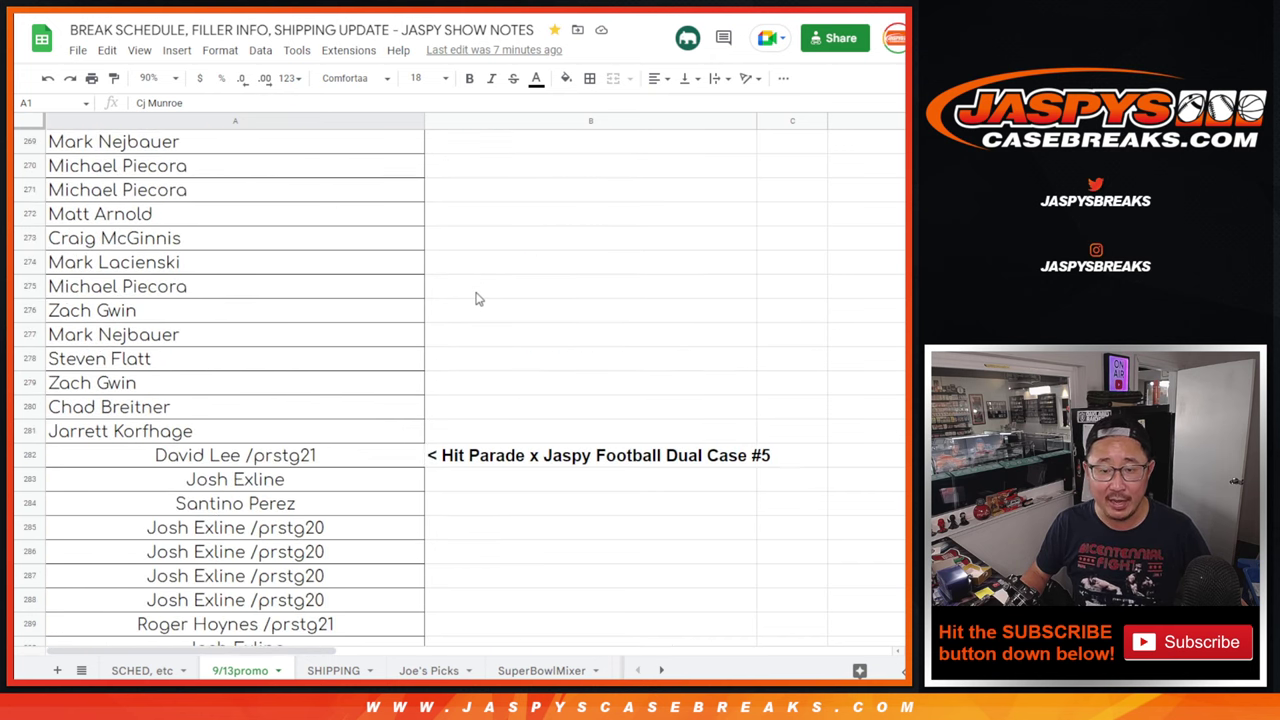
scroll(478, 299, "down", 10)
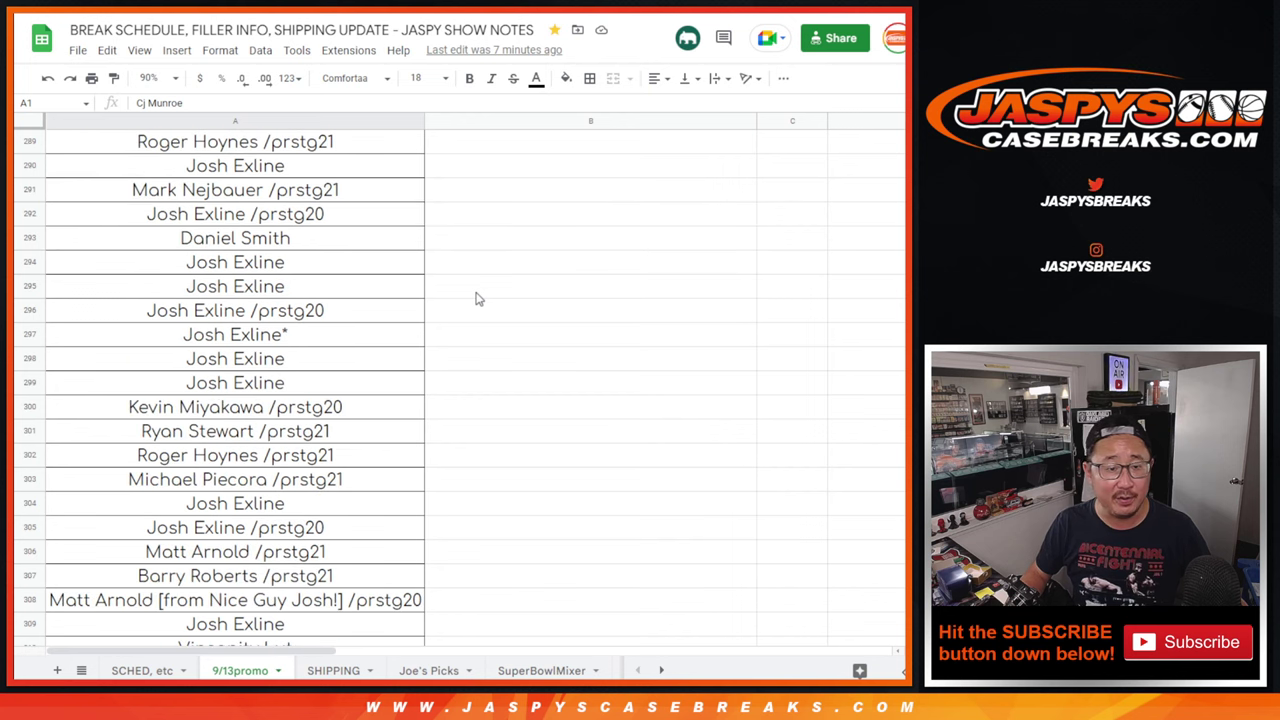
left_click(135, 316)
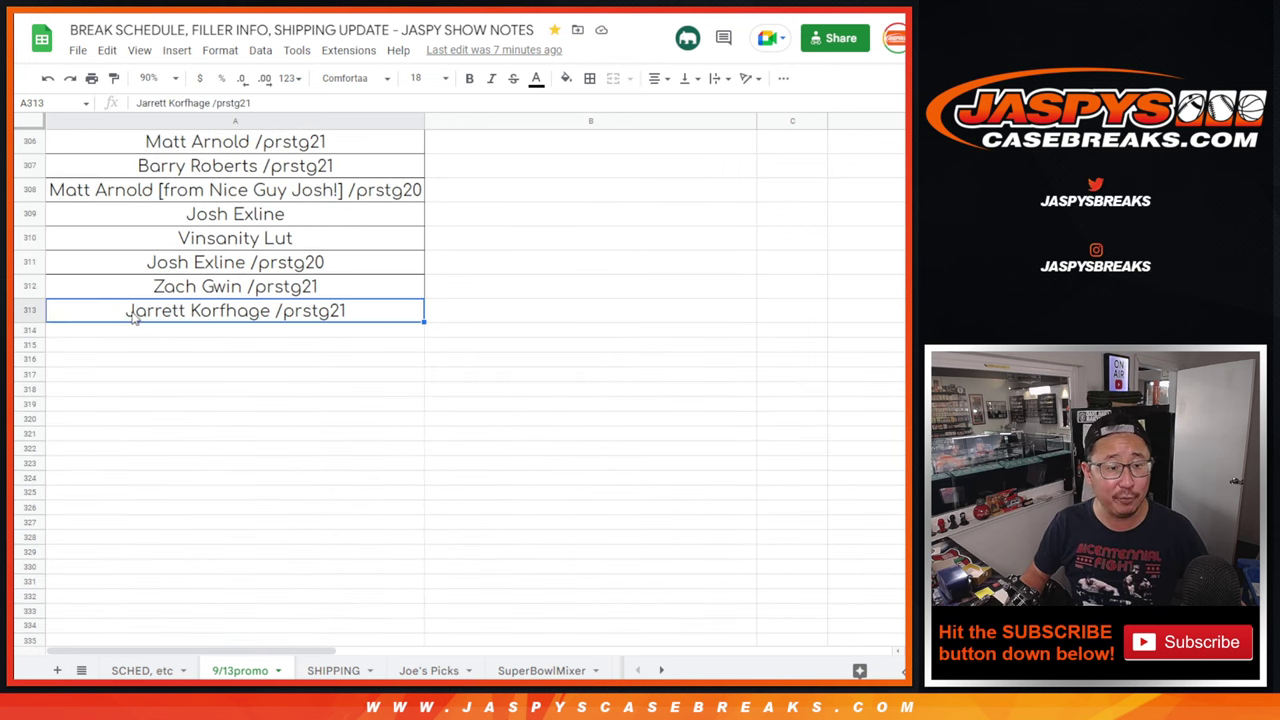
key("ctrl+Home")
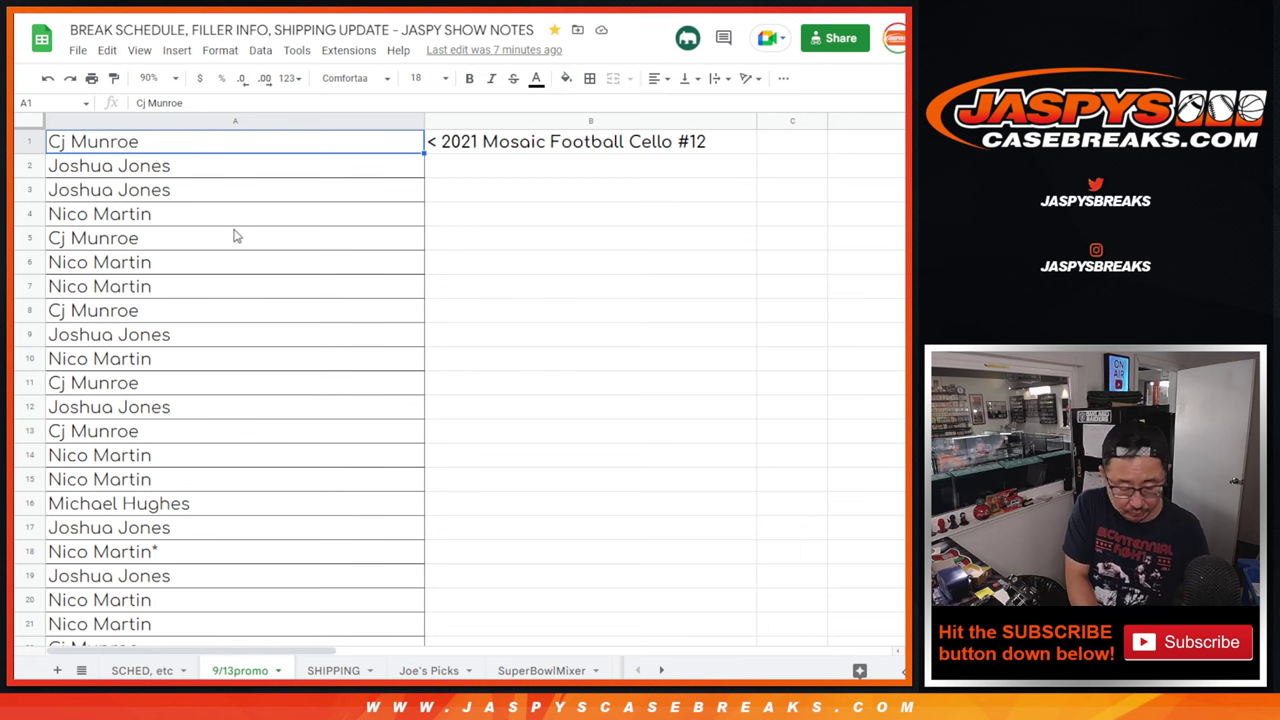
key("ctrl+shift+Down")
key("ctrl+c")
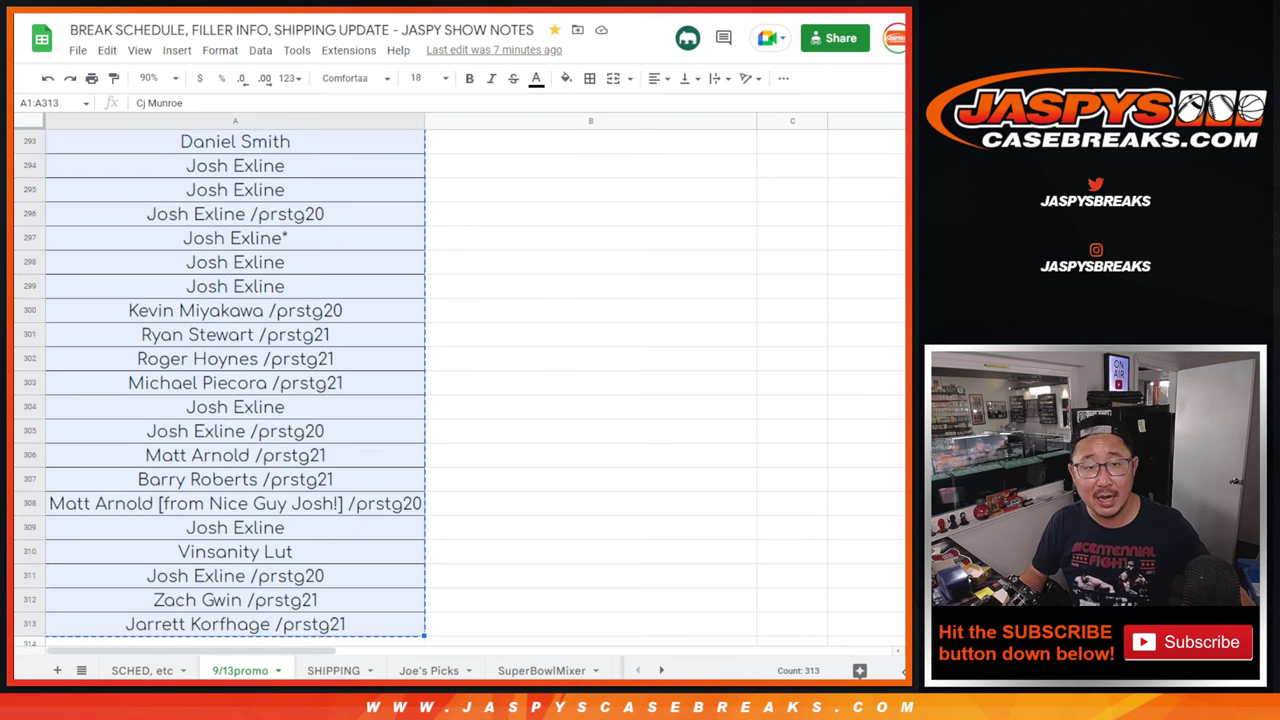
- Paste the entrant names into the List Randomizer and roll two dice, totaling 3
key("ctrl+Tab")
key("ctrl+Tab")
left_click(471, 471)
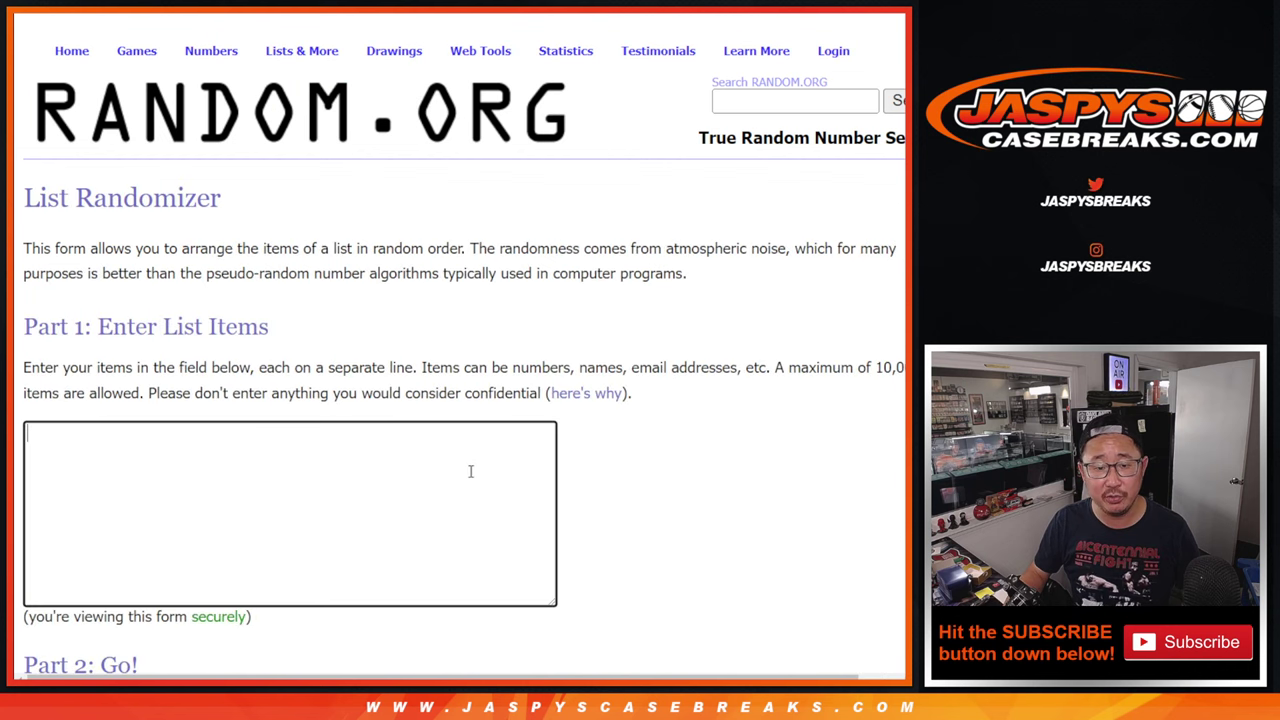
key("ctrl+v")
left_click_drag(549, 572, 450, 105)
key("ctrl+Tab")
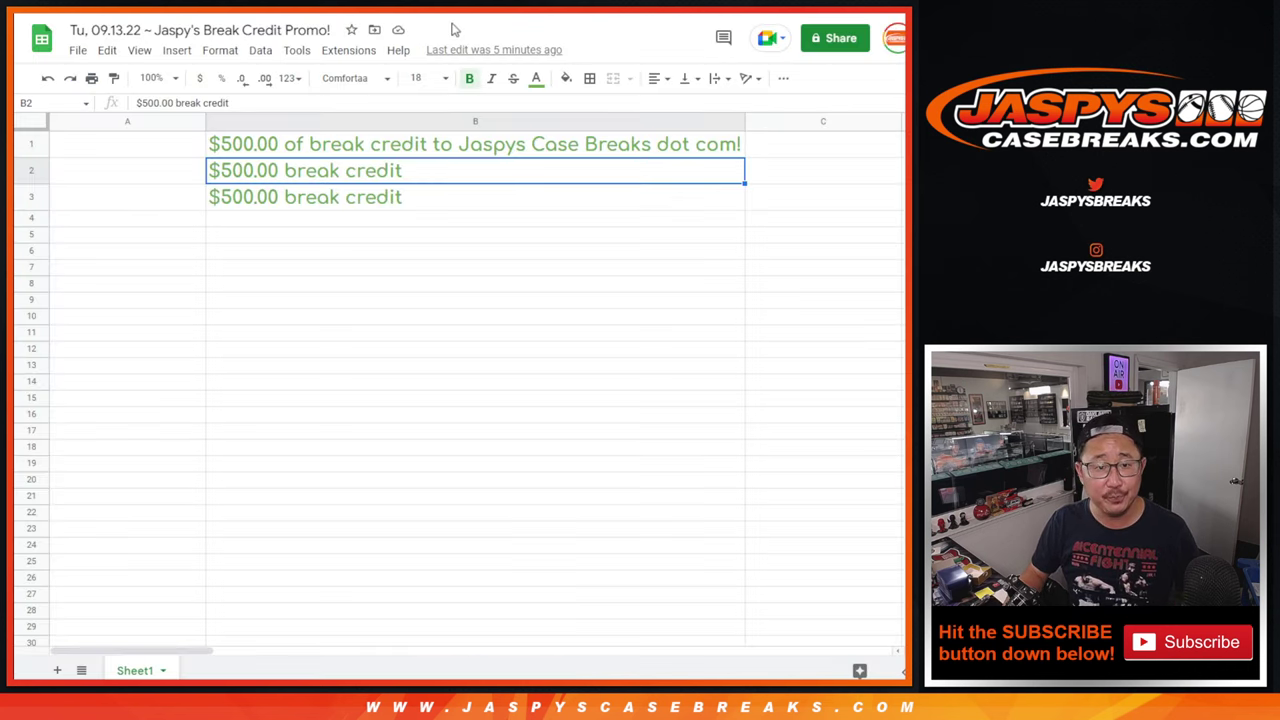
key("ctrl+Tab")
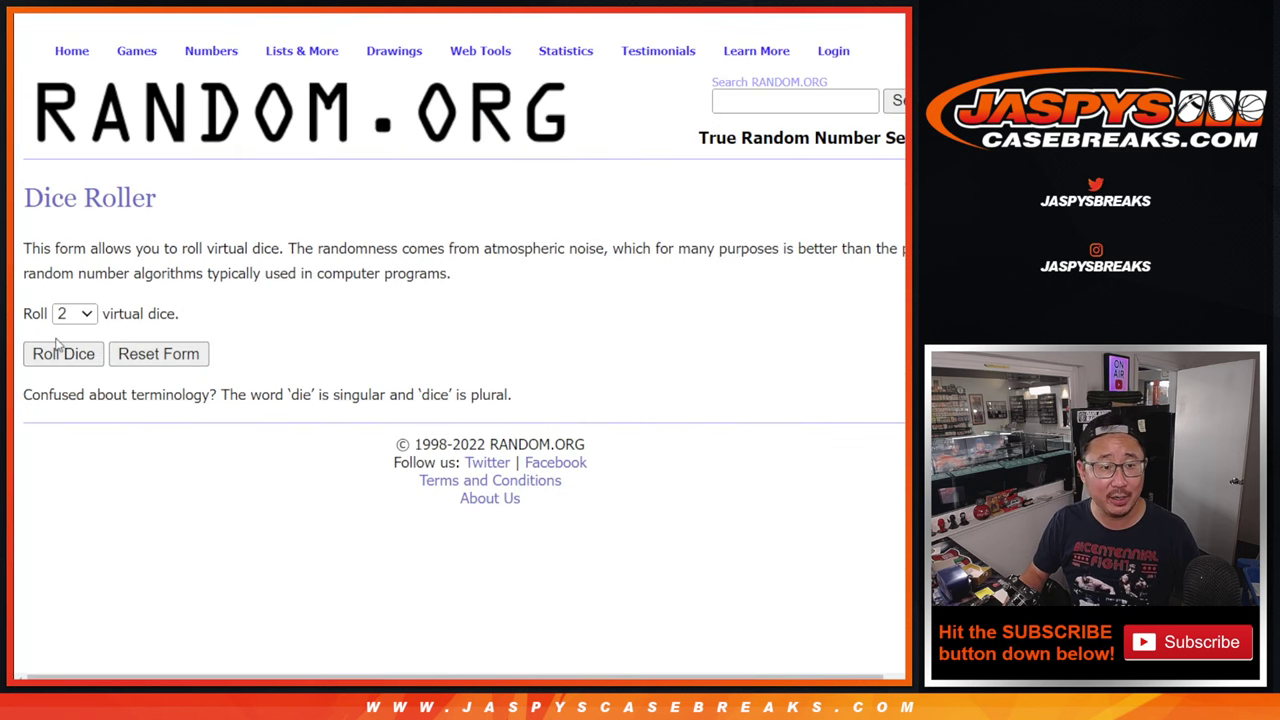
left_click(57, 353)
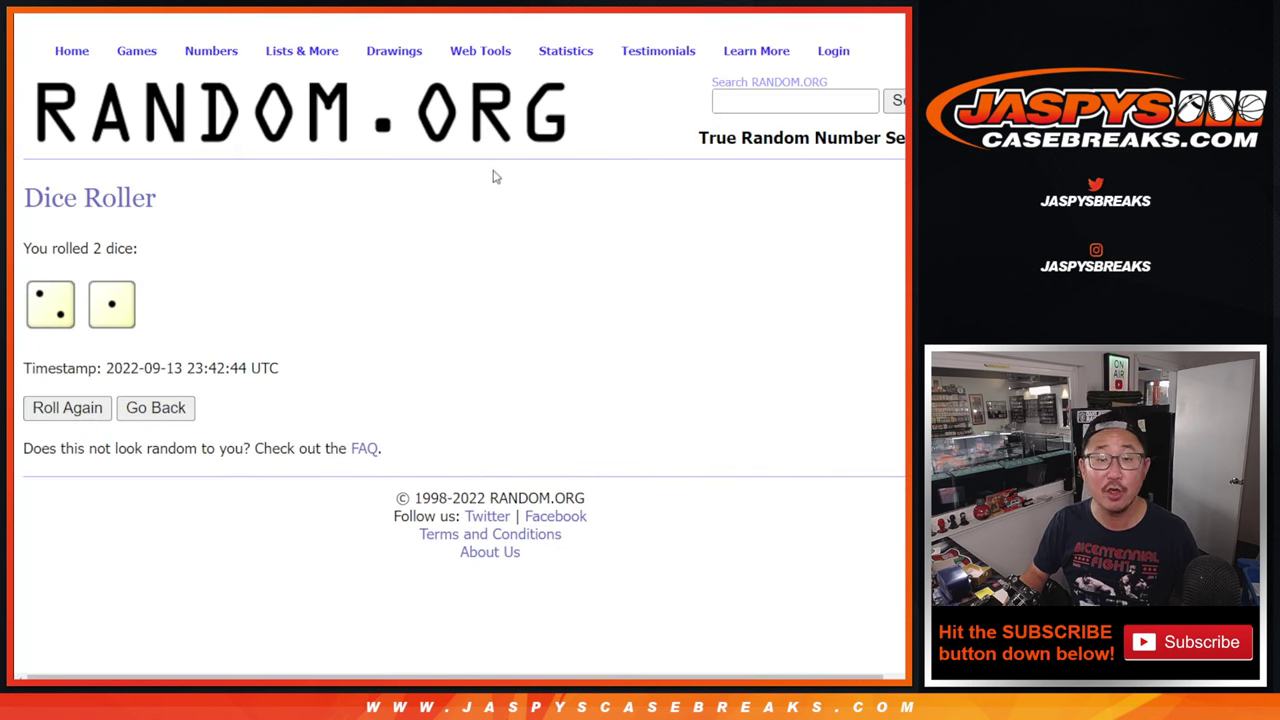
- Randomize the entrant list, then shuffle it again for three randomizations
key("ctrl+Tab")
scroll(500, 300, "down", 2)
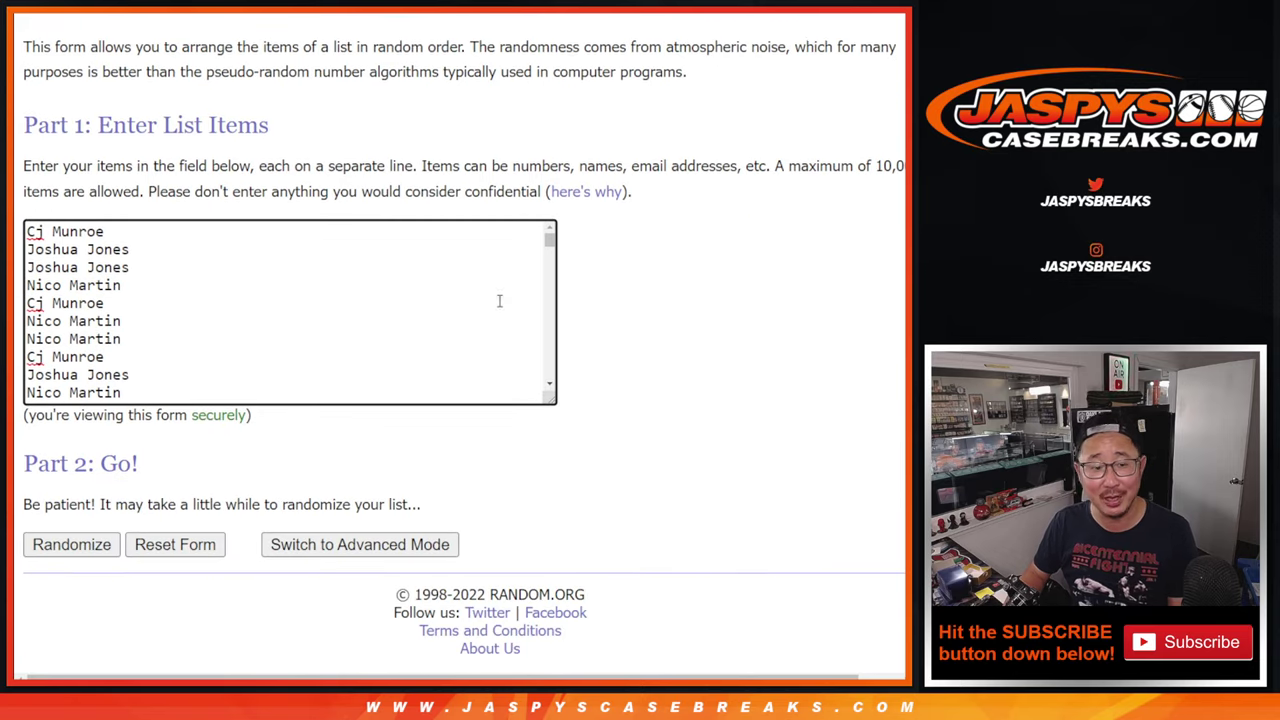
left_click(34, 538)
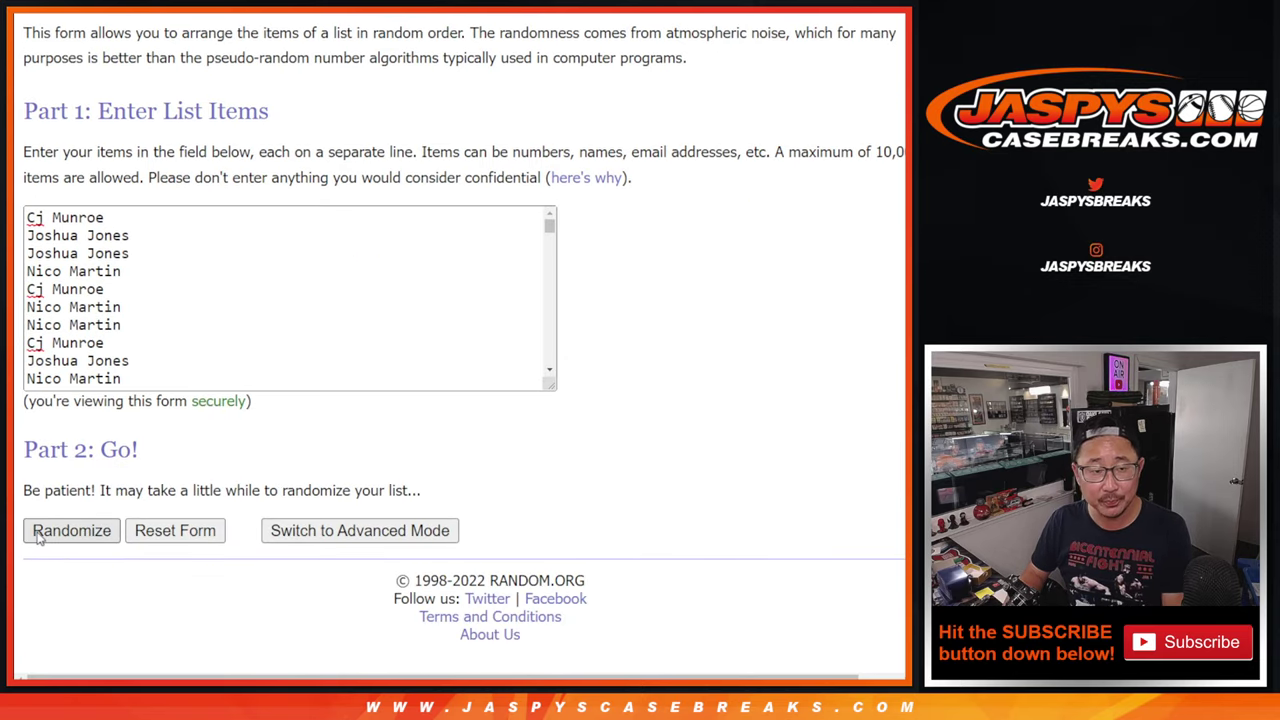
scroll(36, 538, "down", 20)
scroll(37, 538, "up", 20)
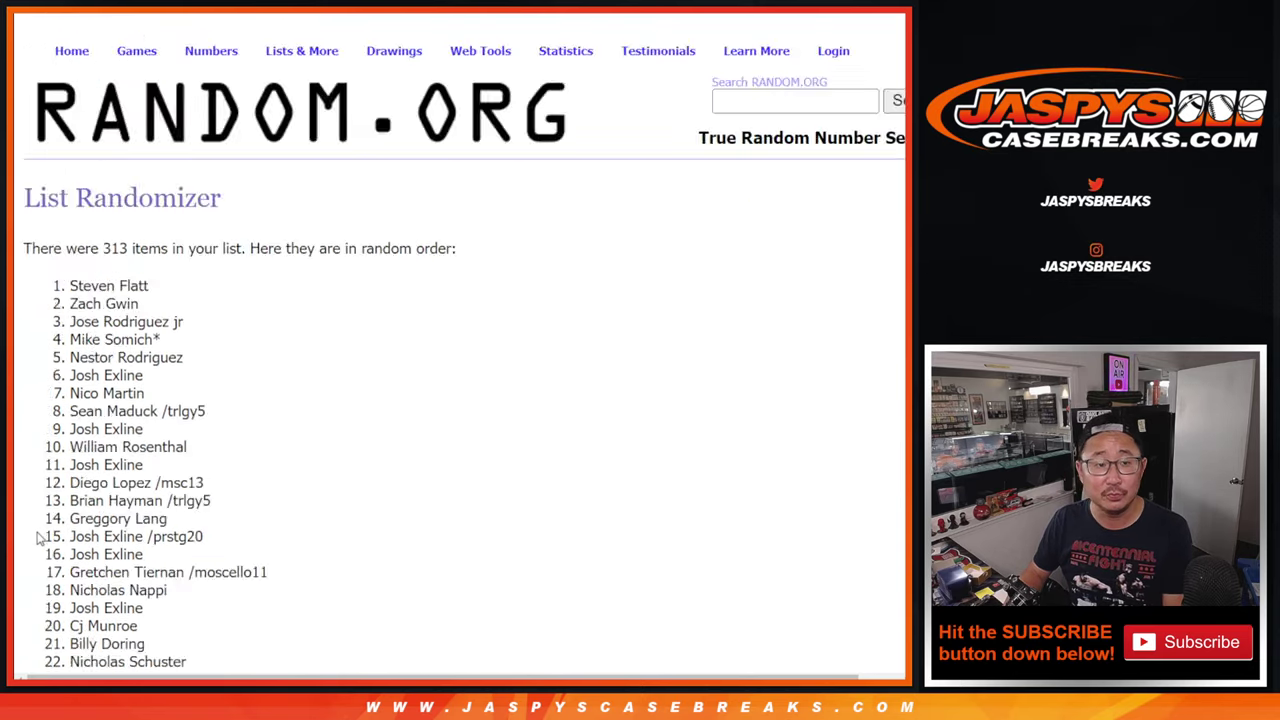
scroll(37, 538, "down", 20)
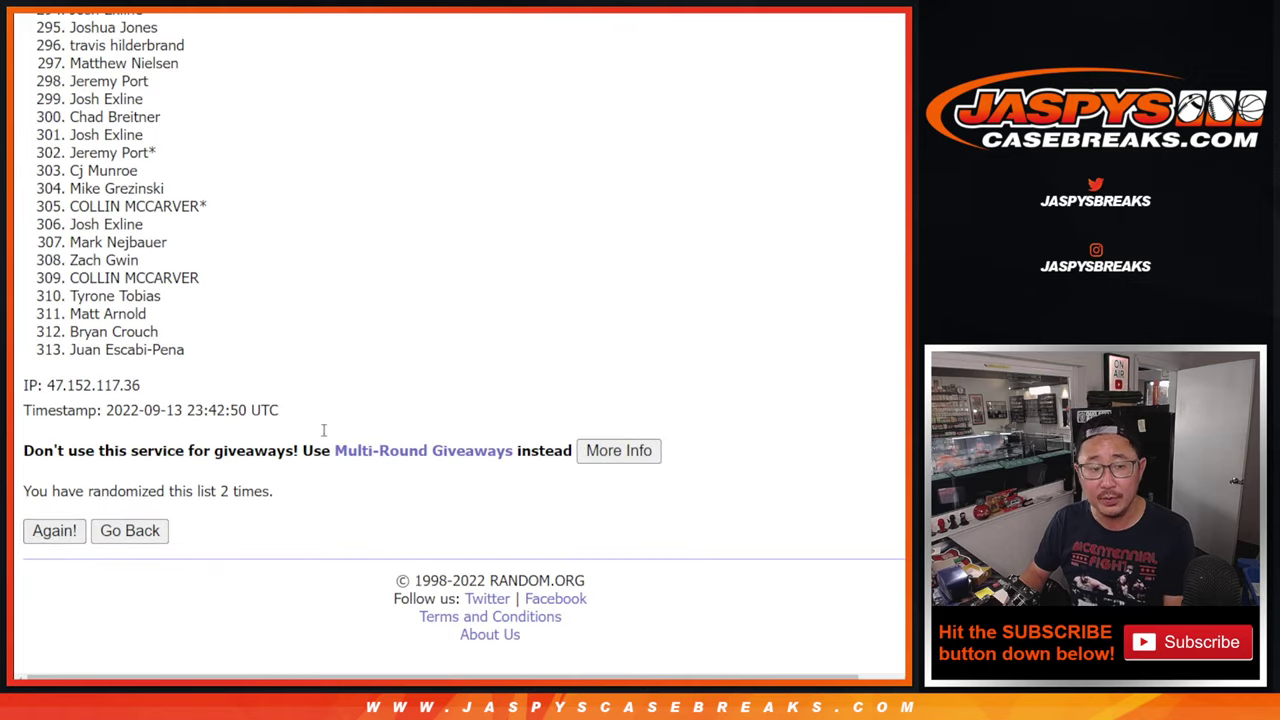
key("Return")
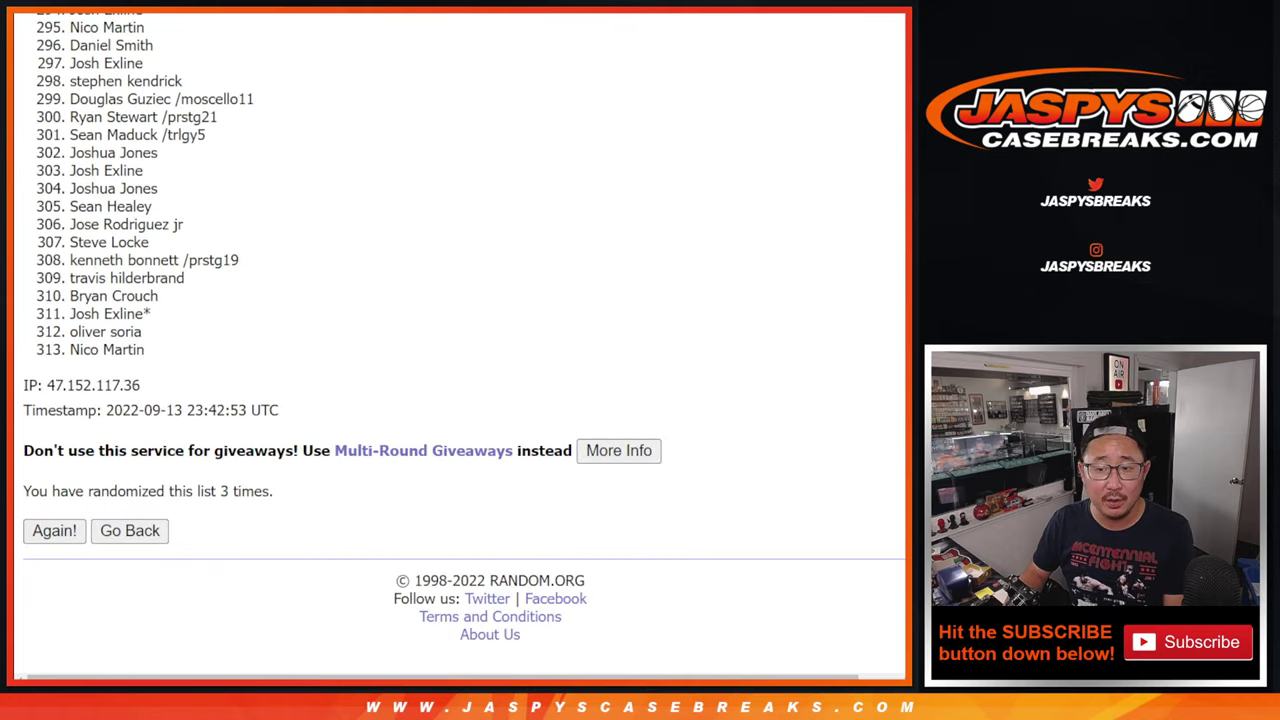
- Return to the top of the final shuffled list and select the first three names
scroll(460, 340, "up", 3)
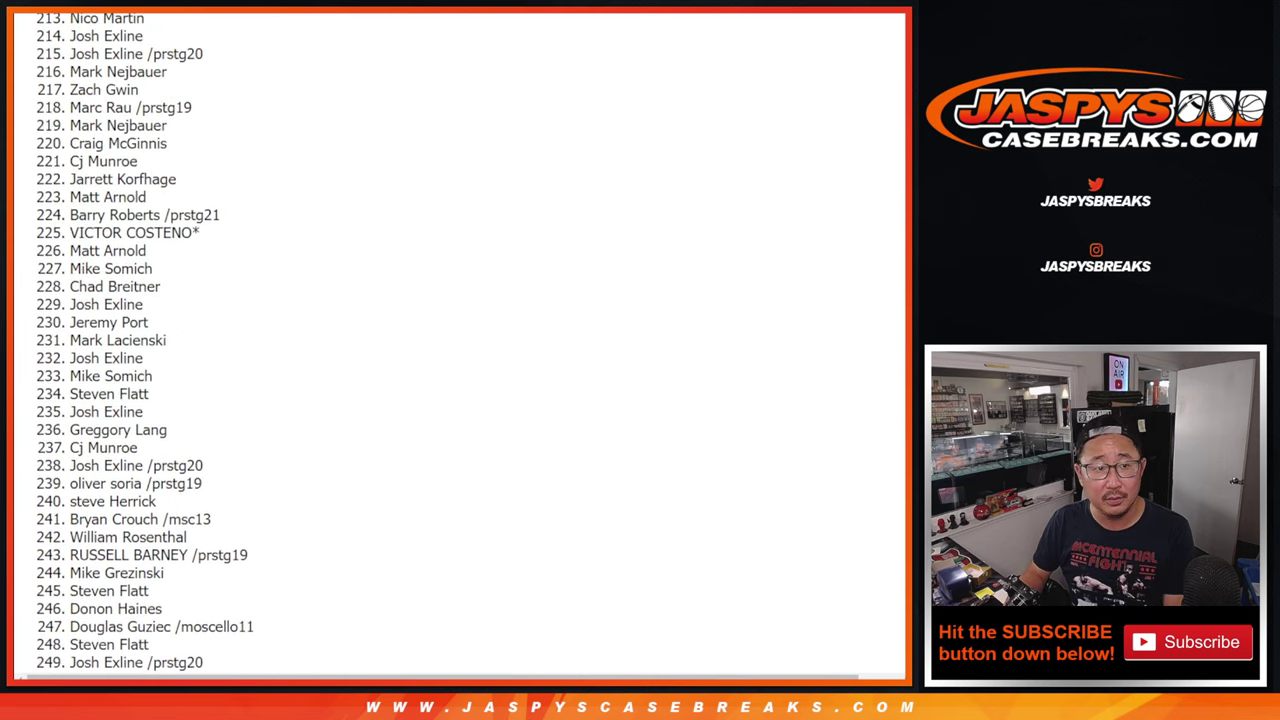
scroll(460, 340, "up", 5)
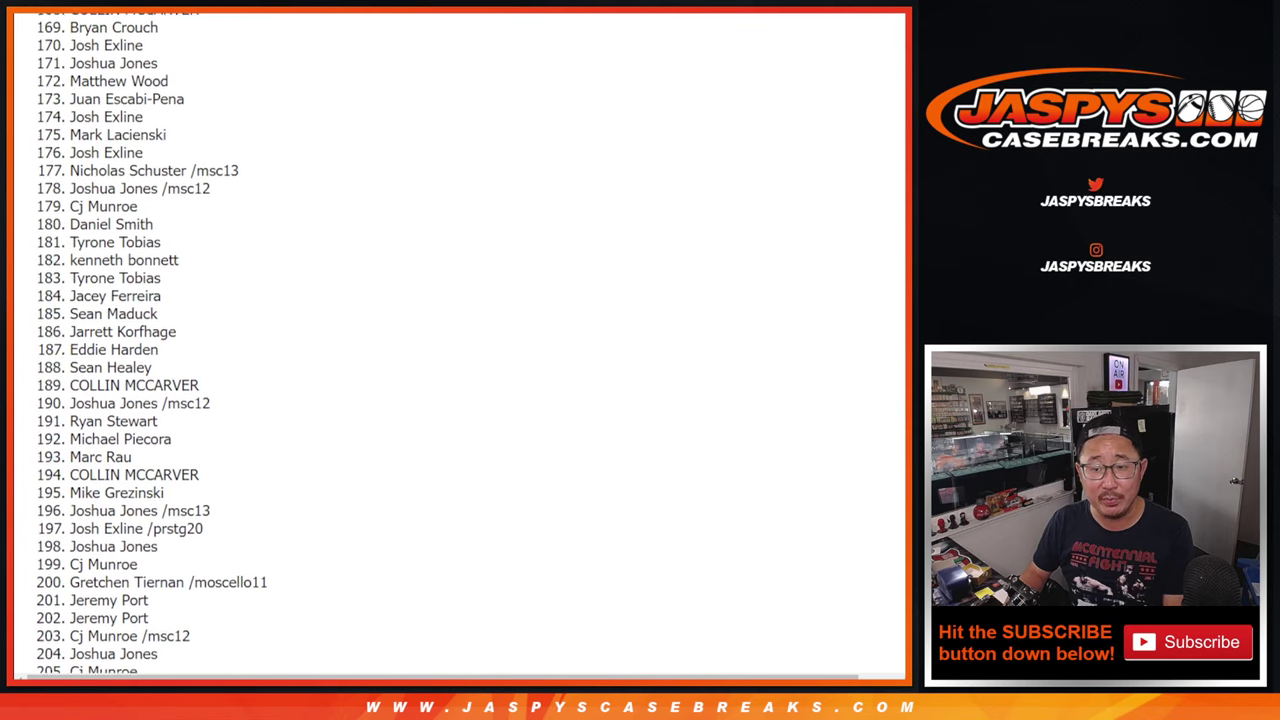
scroll(460, 340, "up", 7)
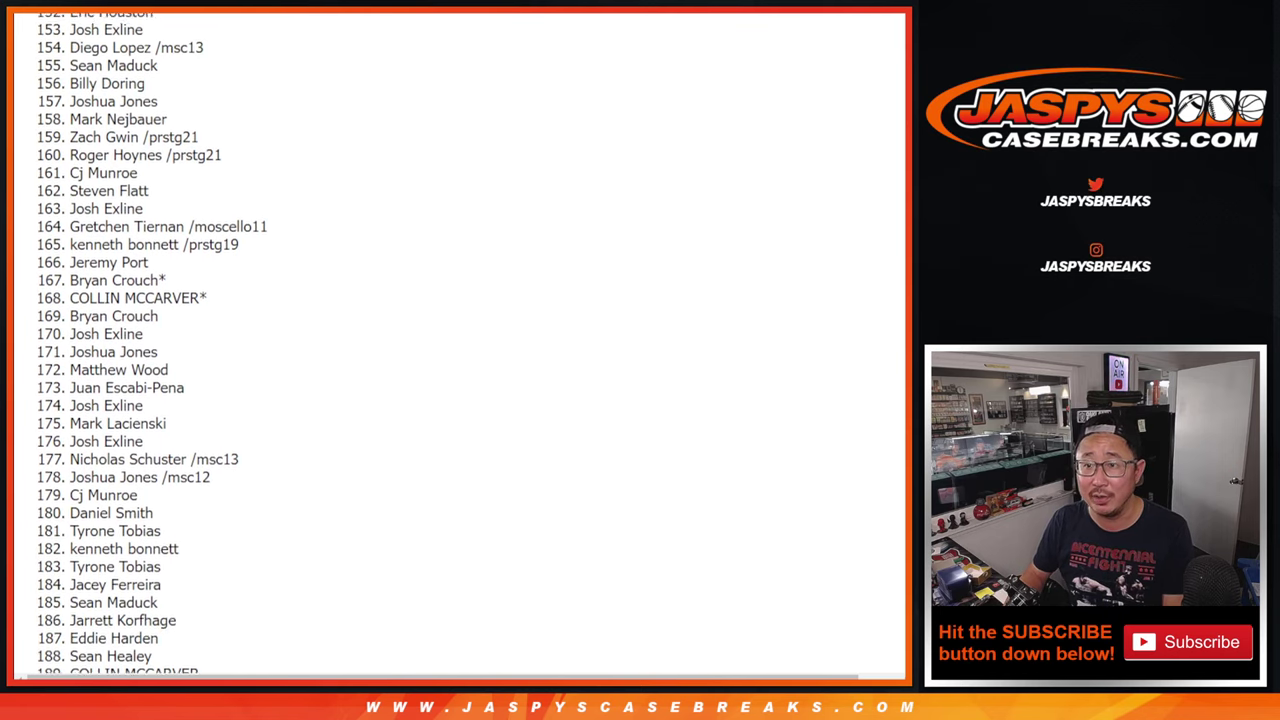
scroll(460, 340, "up", 6)
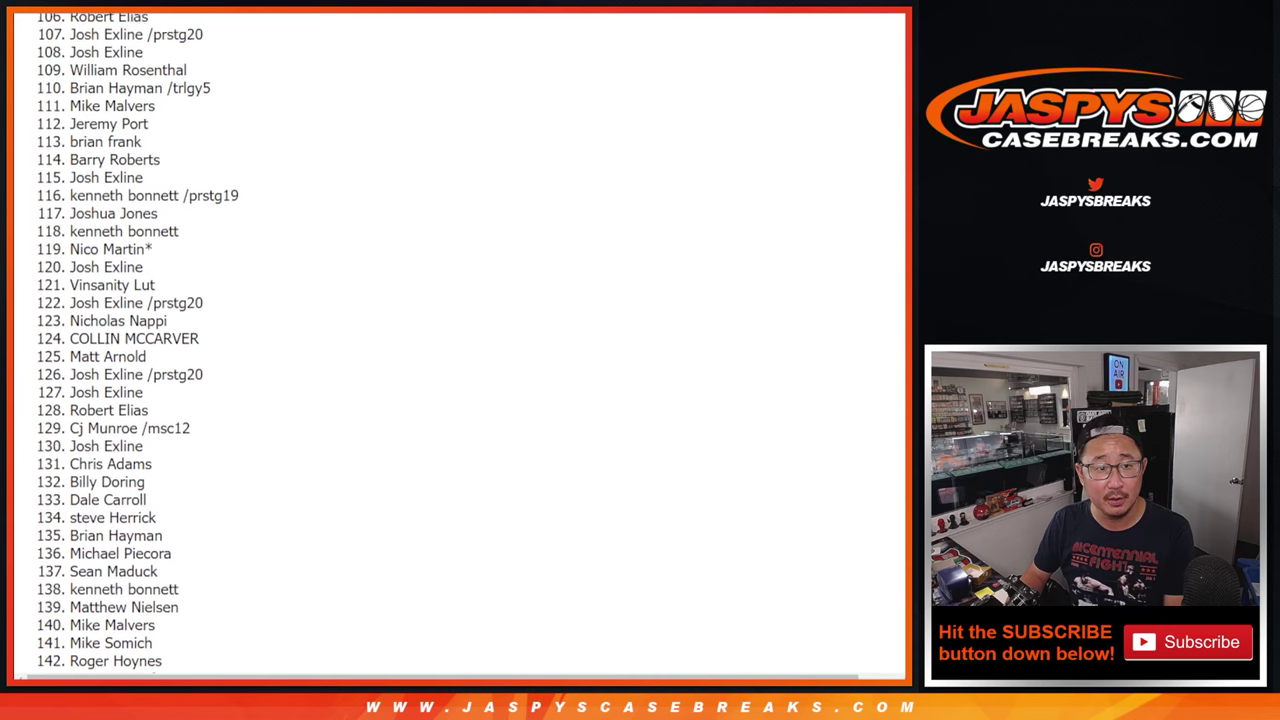
scroll(460, 340, "up", 3)
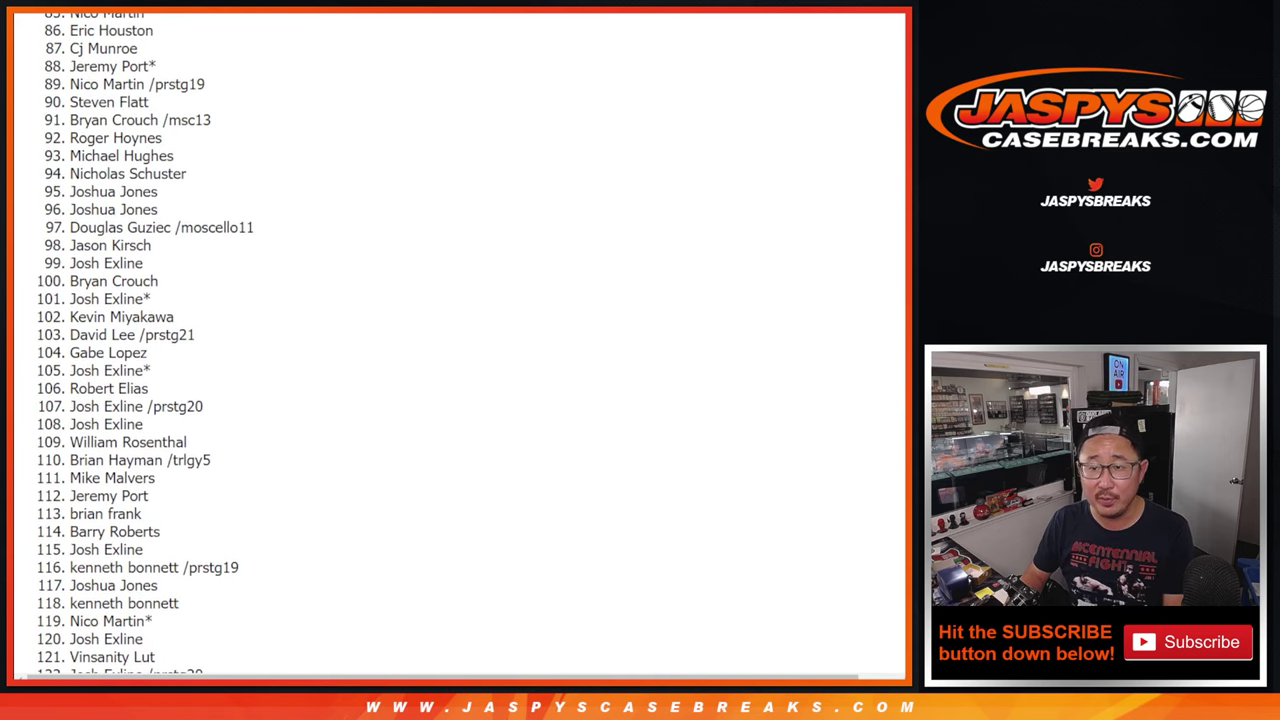
scroll(460, 340, "up", 5)
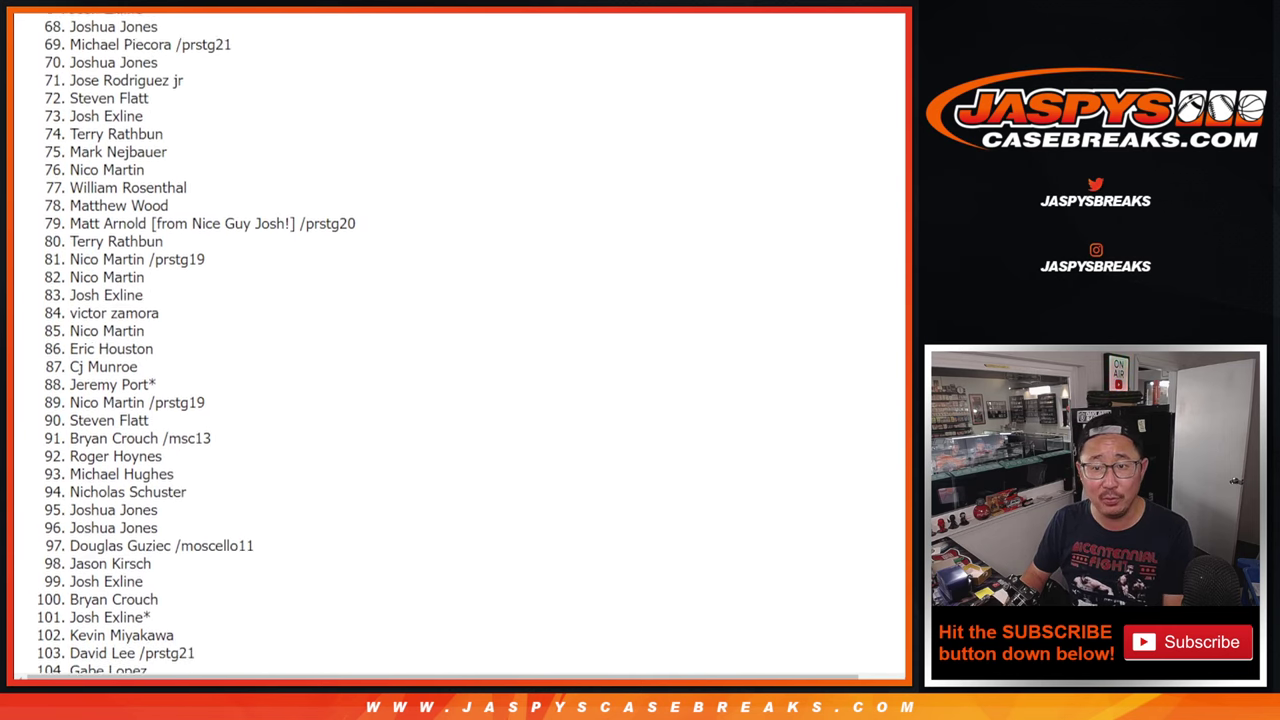
scroll(460, 340, "up", 3)
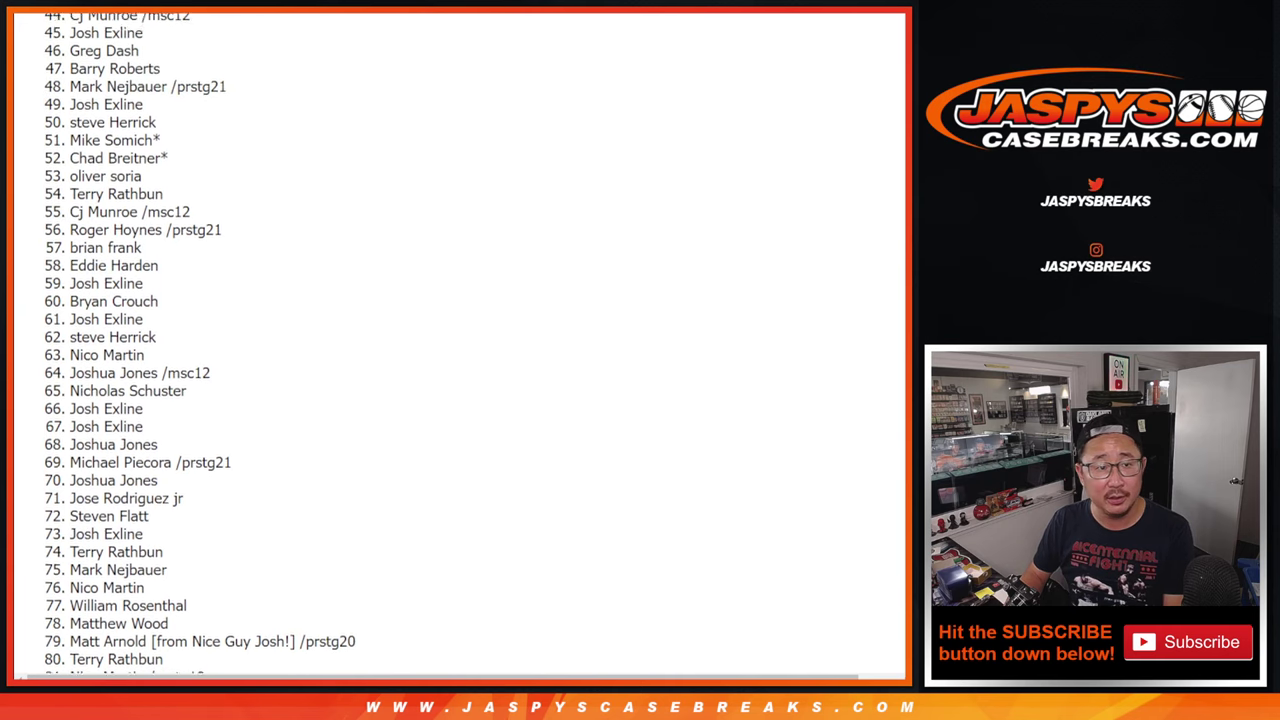
scroll(460, 340, "up", 1)
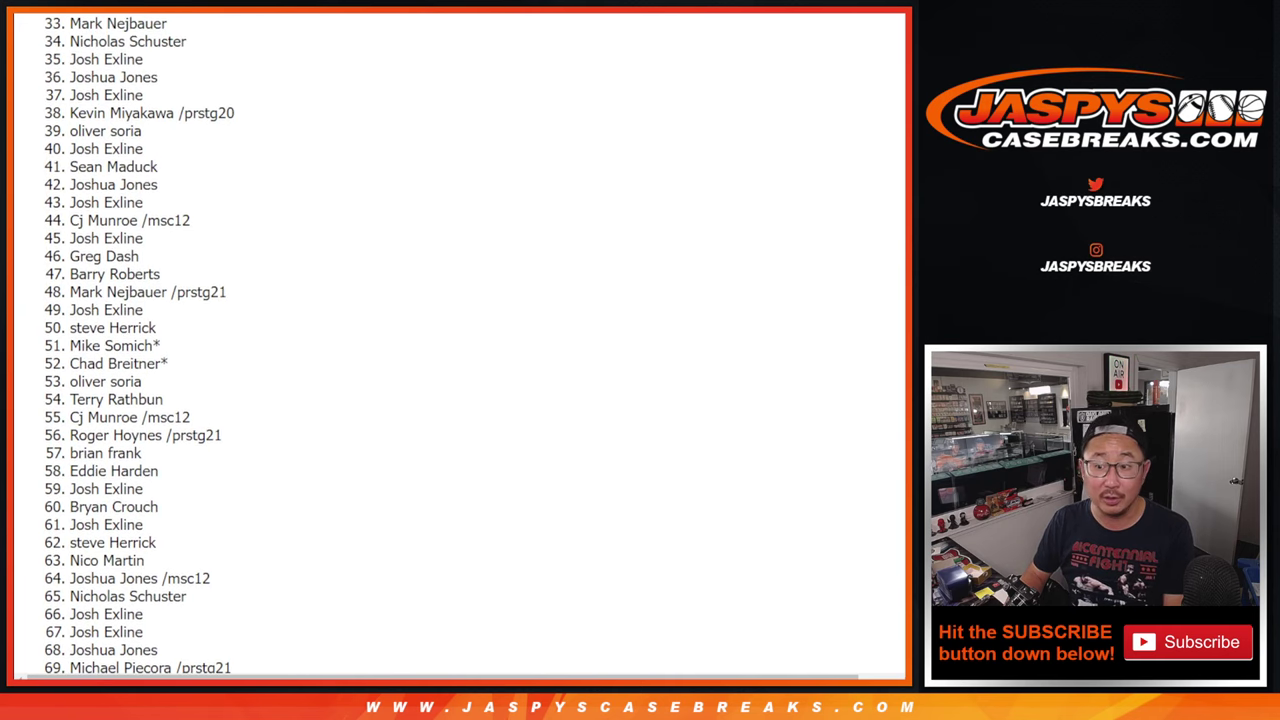
scroll(460, 340, "up", 2)
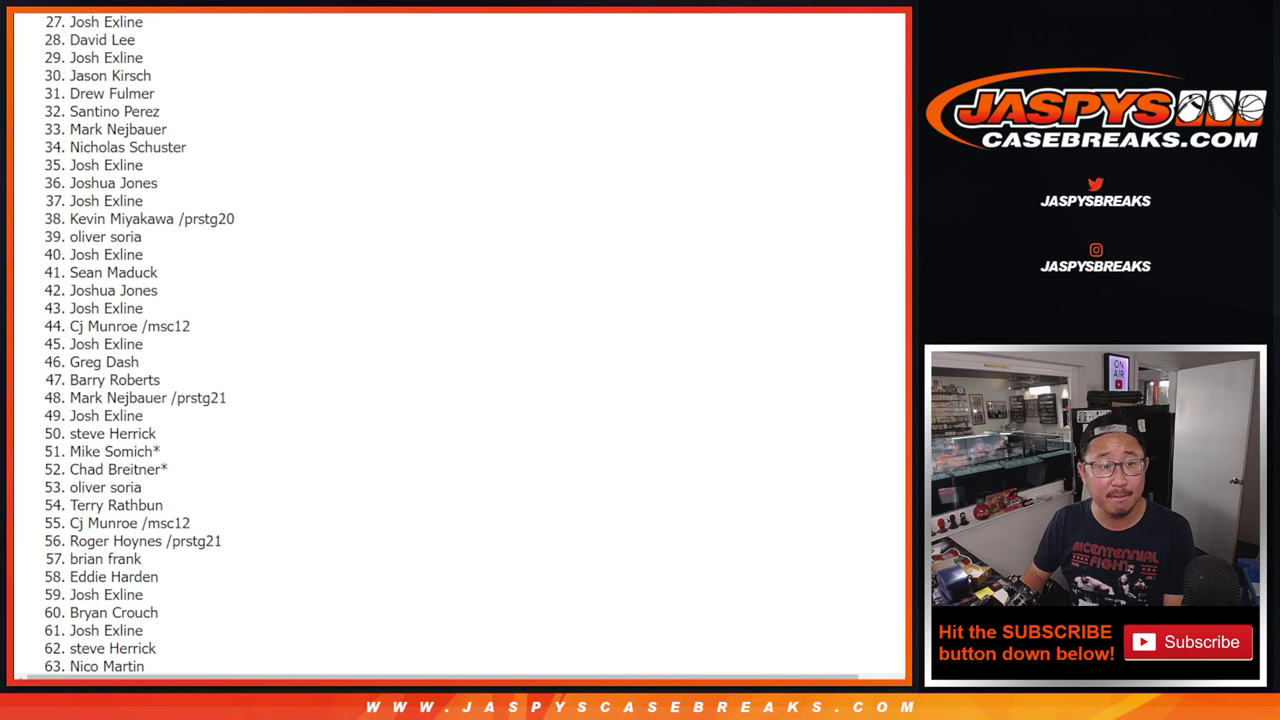
scroll(460, 340, "up", 1)
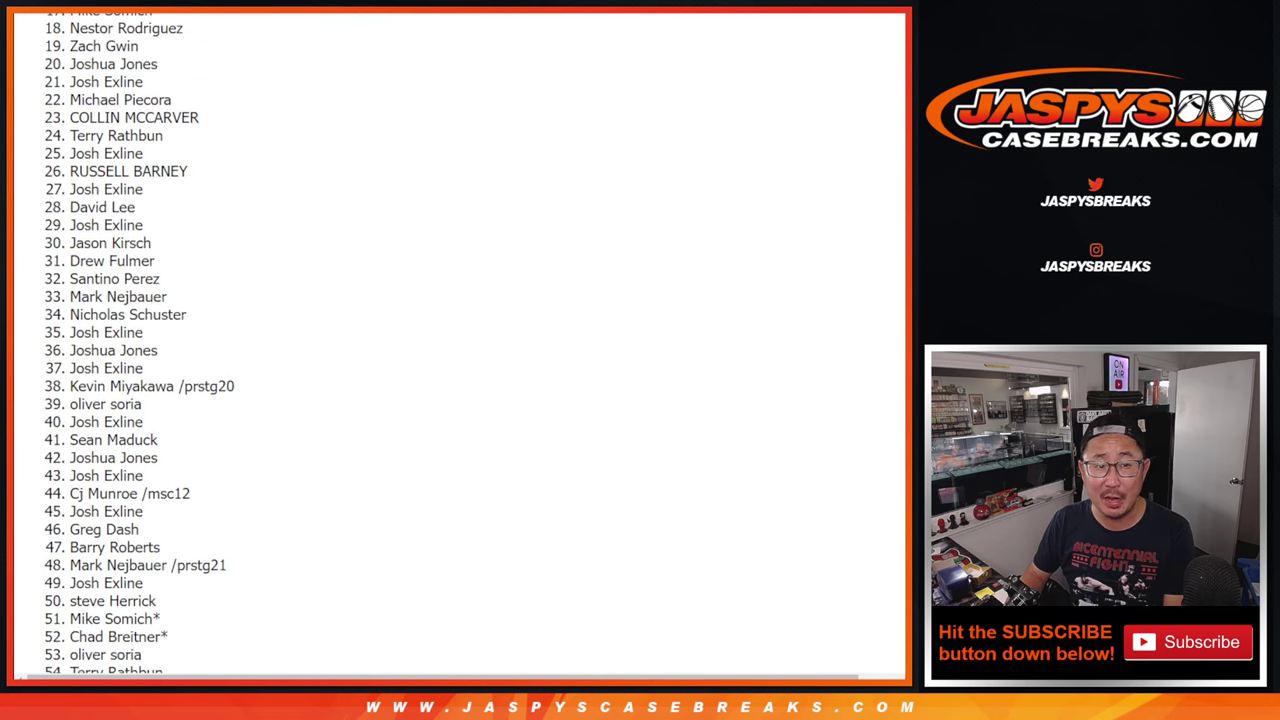
scroll(460, 340, "up", 2)
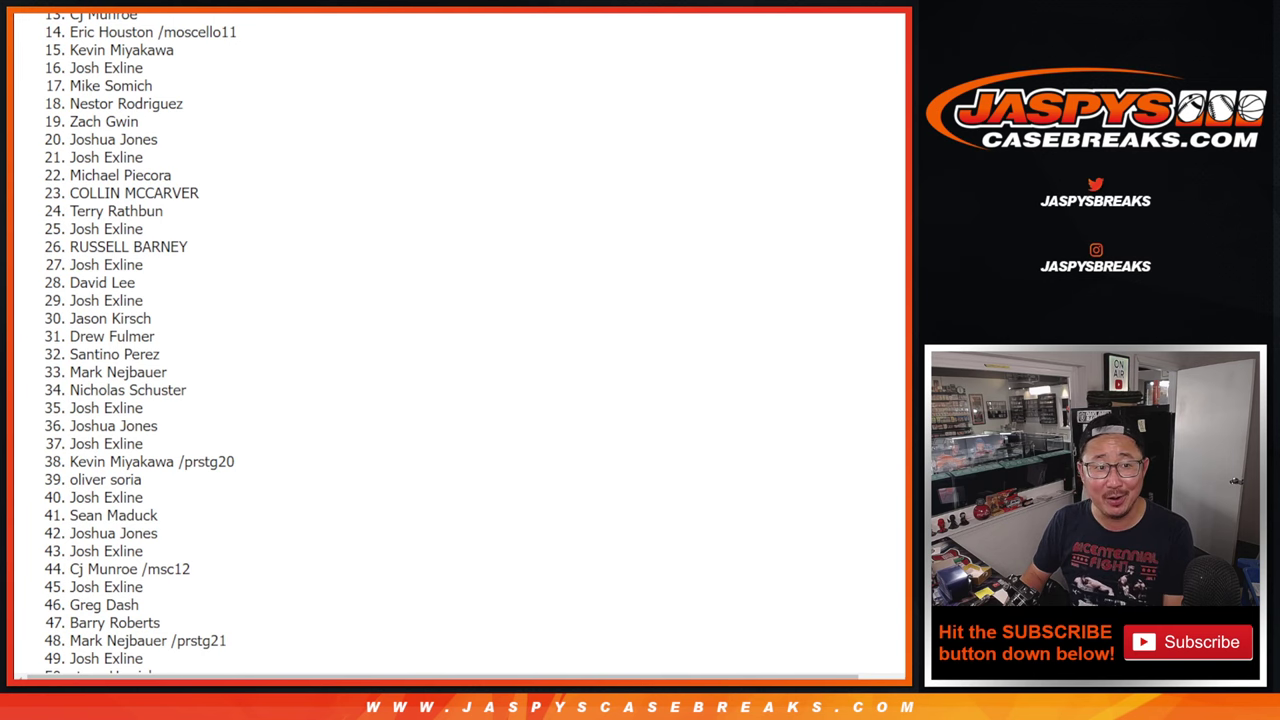
scroll(460, 340, "up", 3)
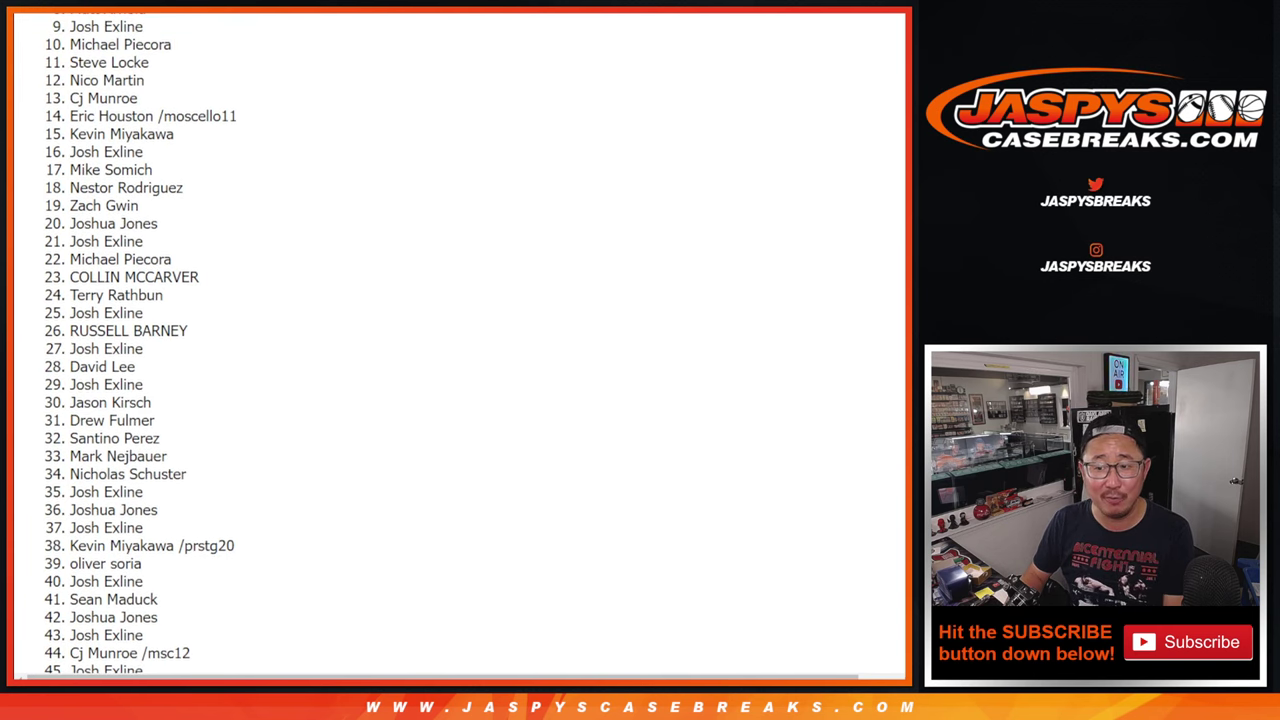
scroll(460, 340, "up", 4)
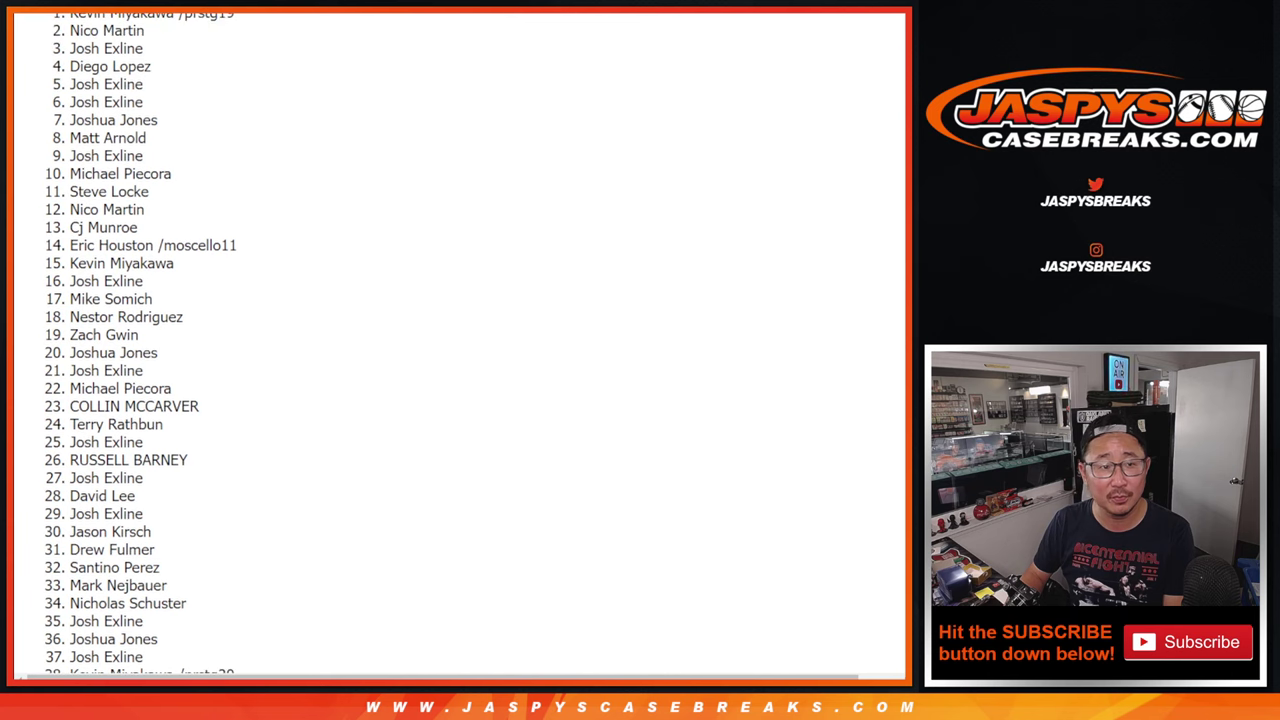
scroll(460, 340, "down", 1)
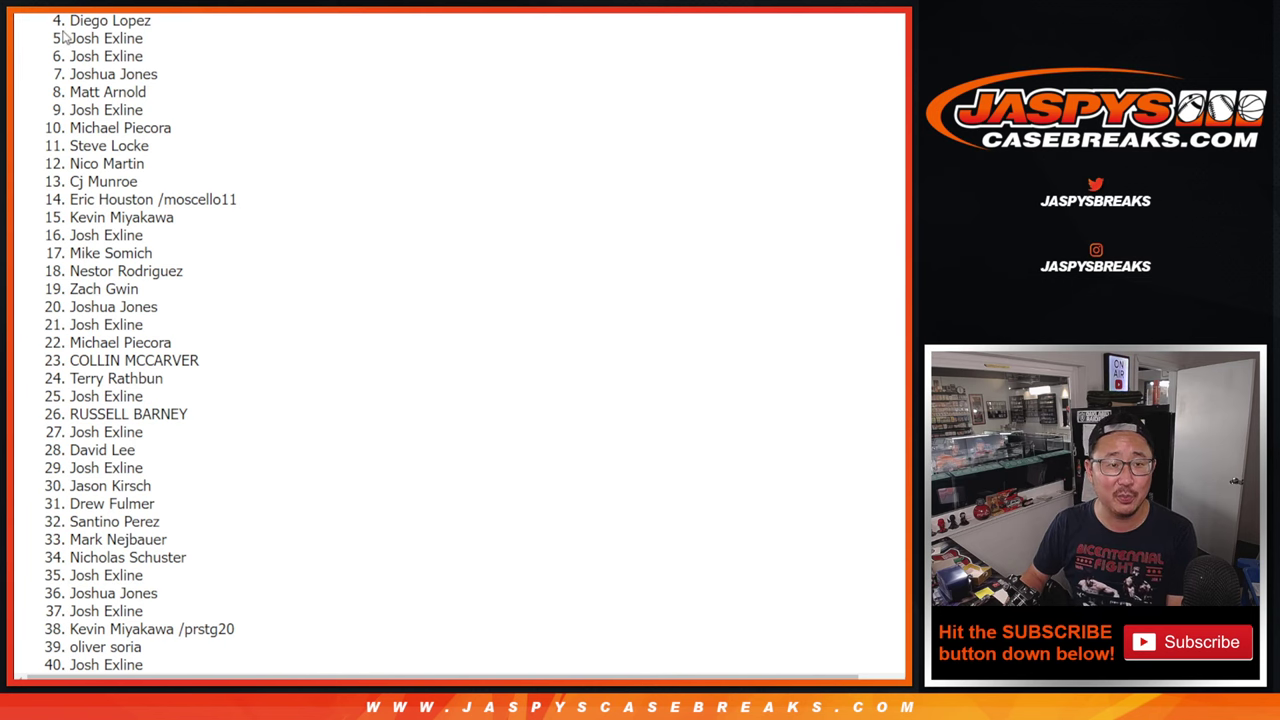
scroll(63, 37, "up", 1)
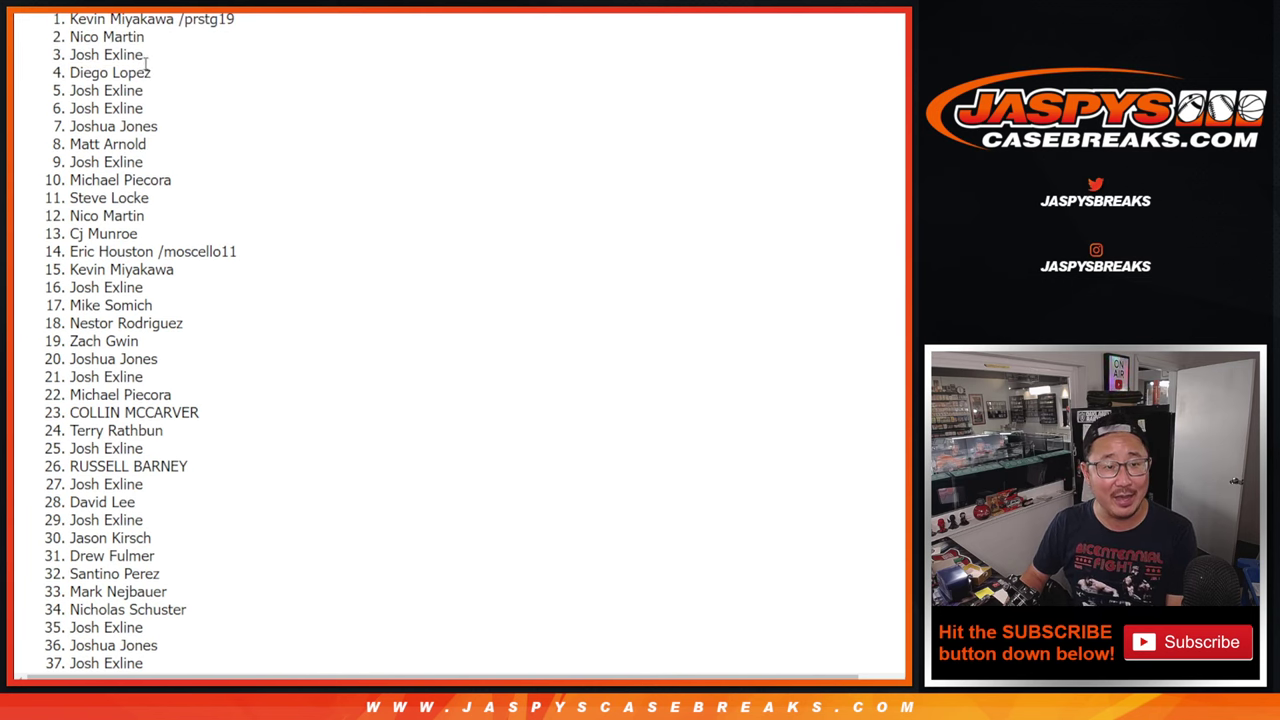
scroll(150, 65, "up", 2)
left_click_drag(70, 95, 169, 129)
key("ctrl+c")
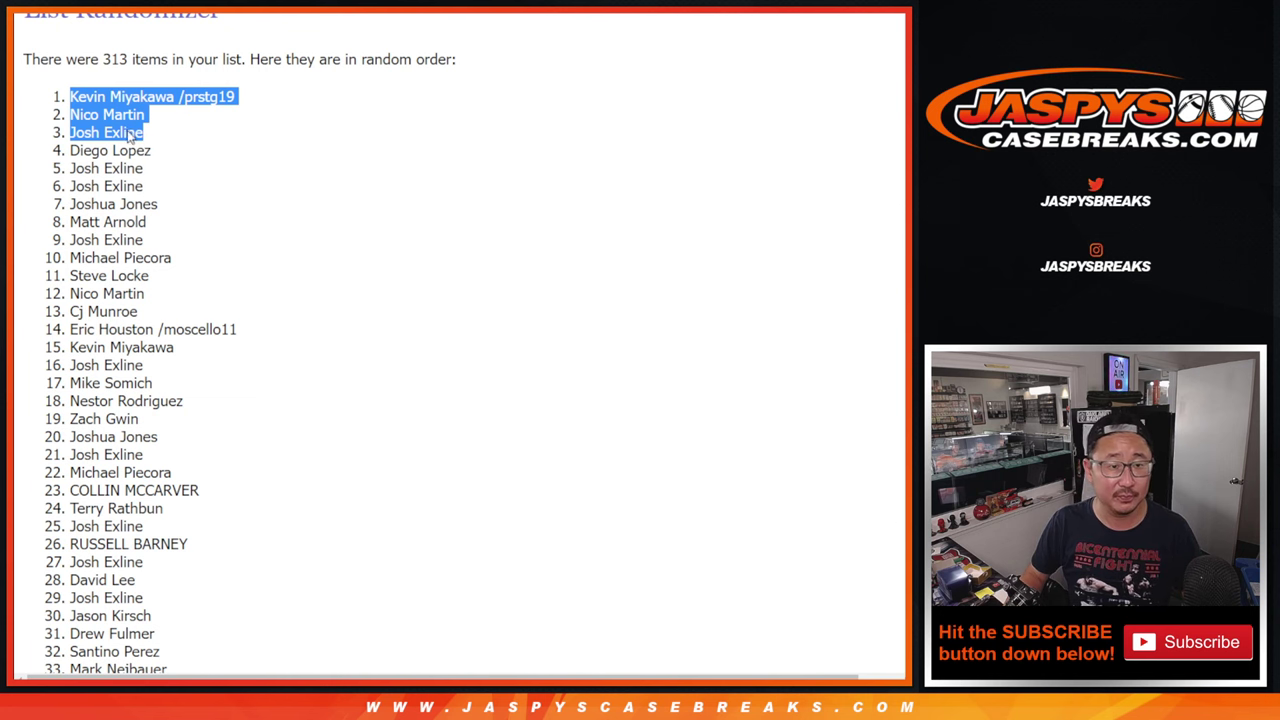
- Paste the three winners into A1:A3 beside the $500.00 prizes
key("alt+Tab")
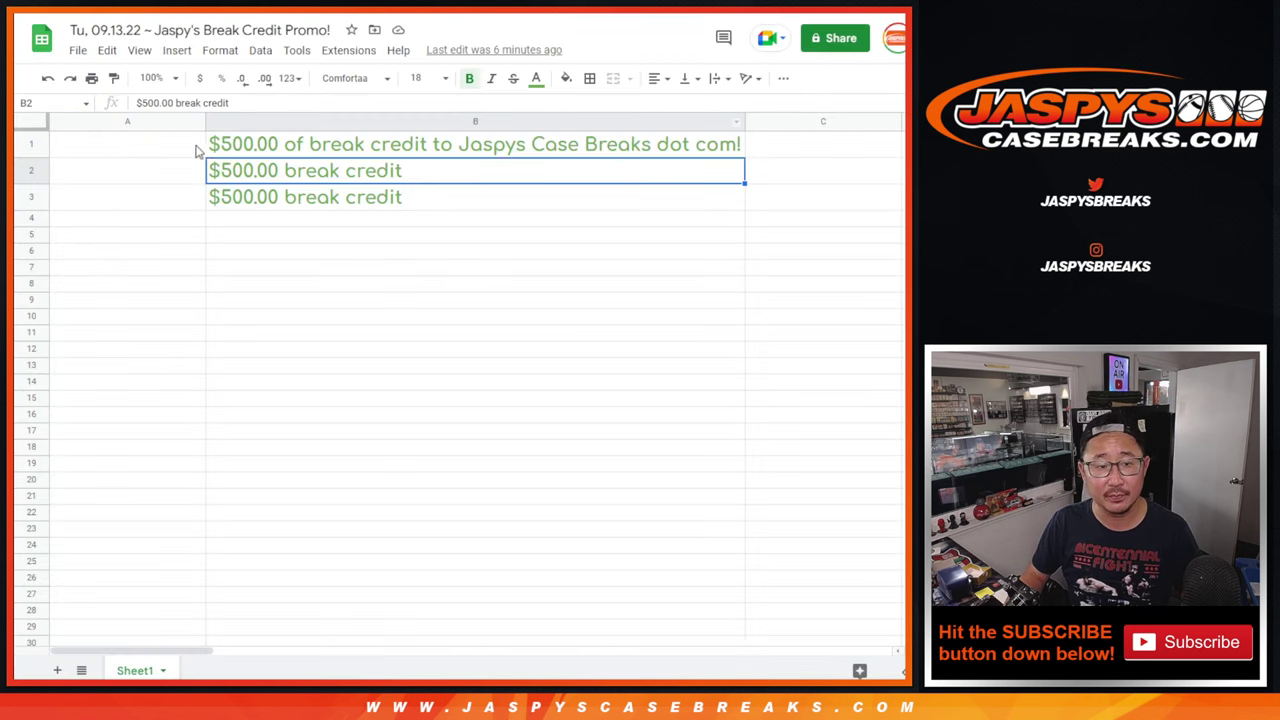
left_click(166, 146)
key("ctrl+v")
- Format the winners in bold 18-point Comfortaa and autofit column A
left_click(368, 80)
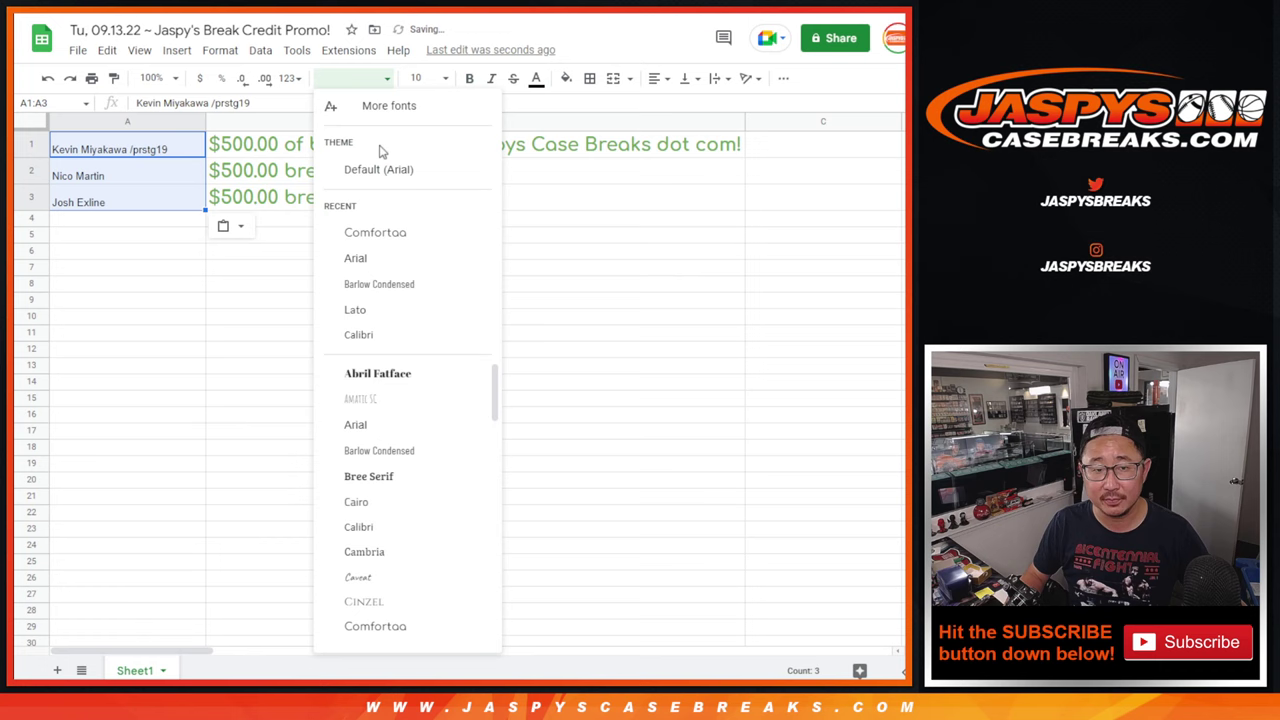
left_click(380, 240)
left_click(414, 77)
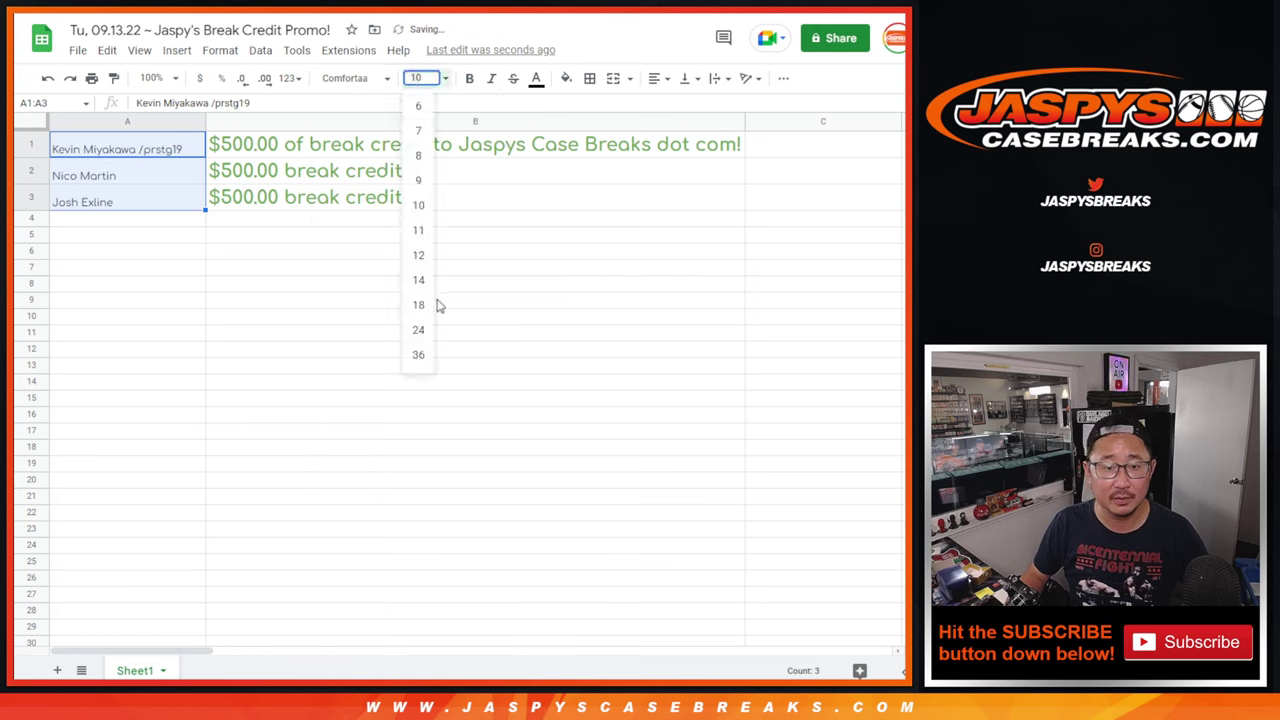
left_click(430, 306)
double_click(203, 122)
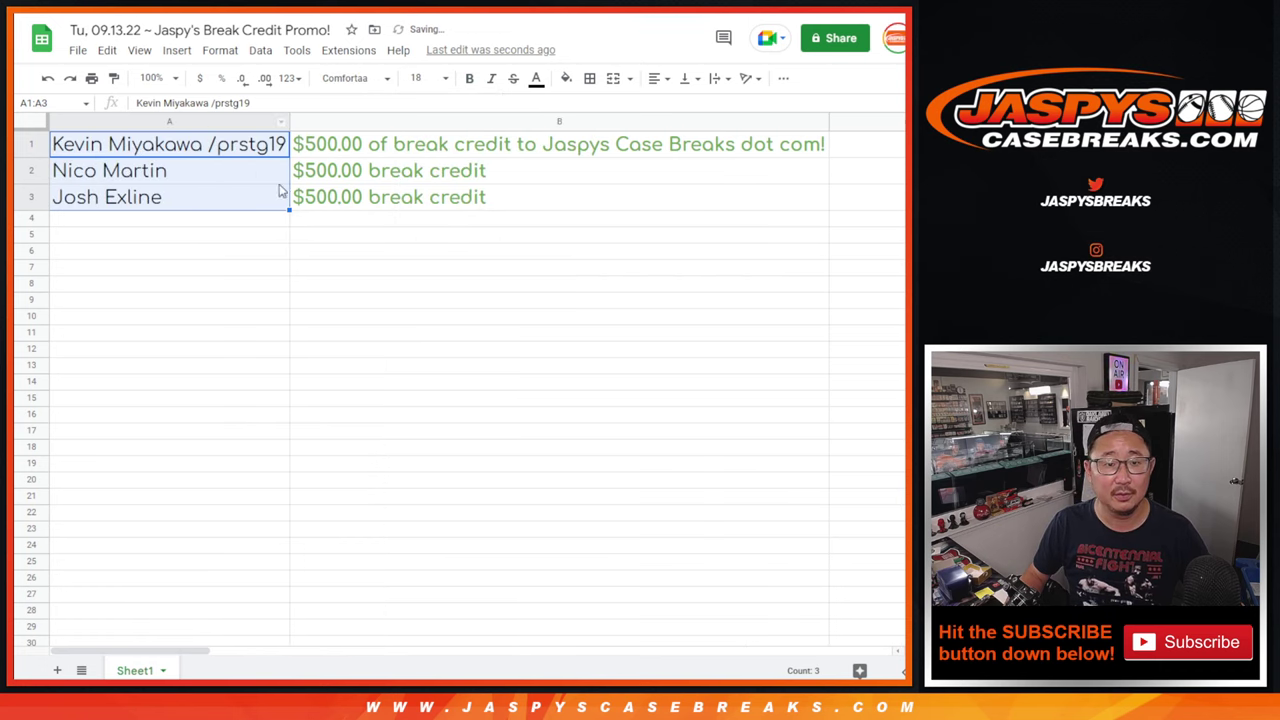
key("ctrl+b")
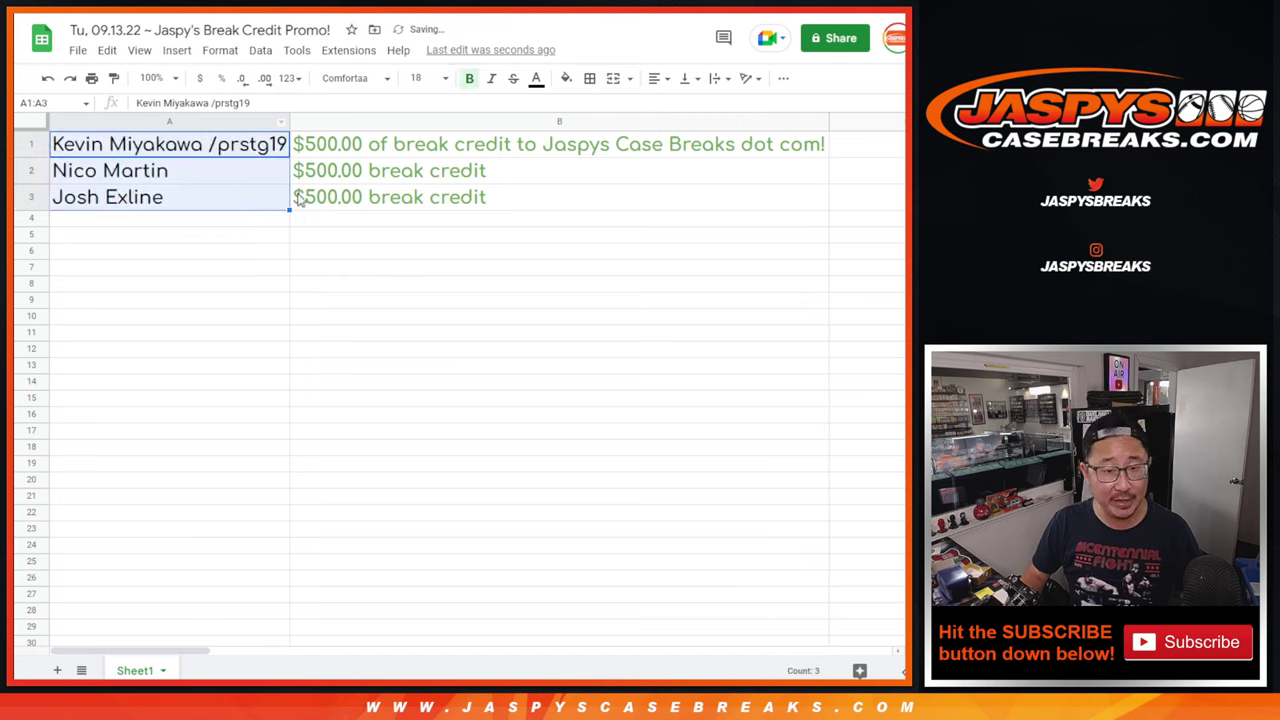
left_click(216, 152)
left_click(201, 179)
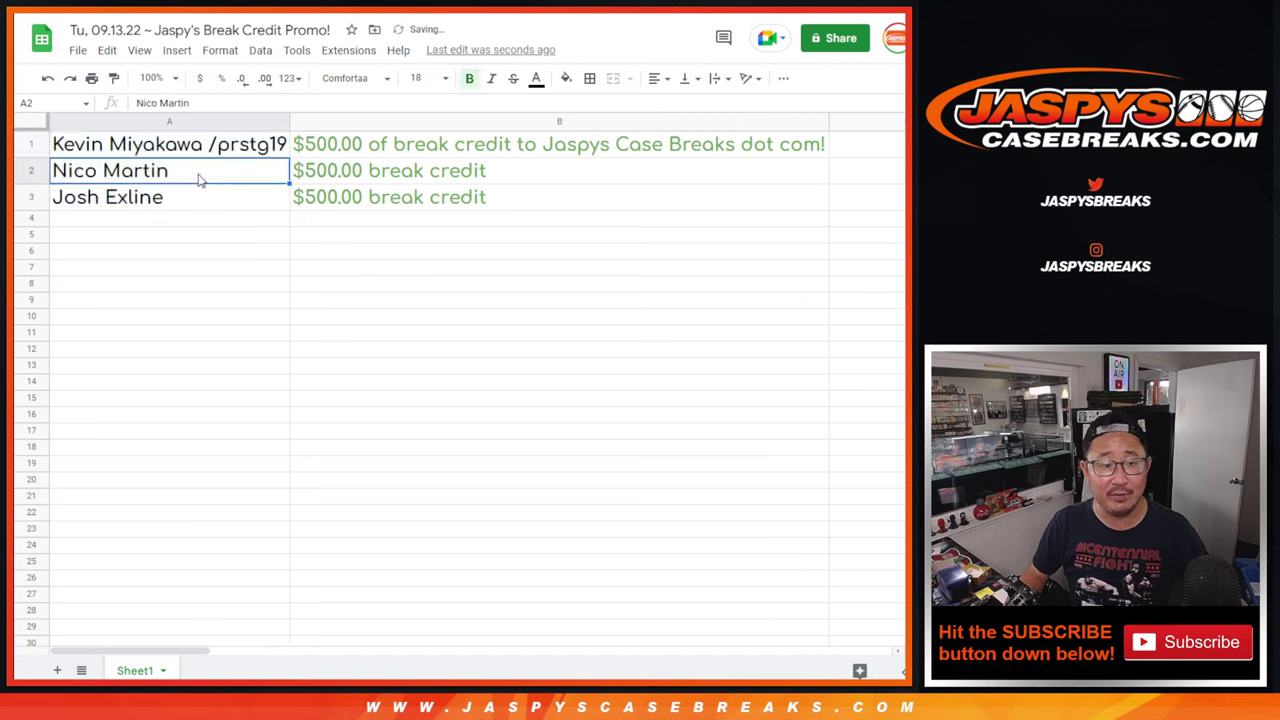
left_click(178, 204)
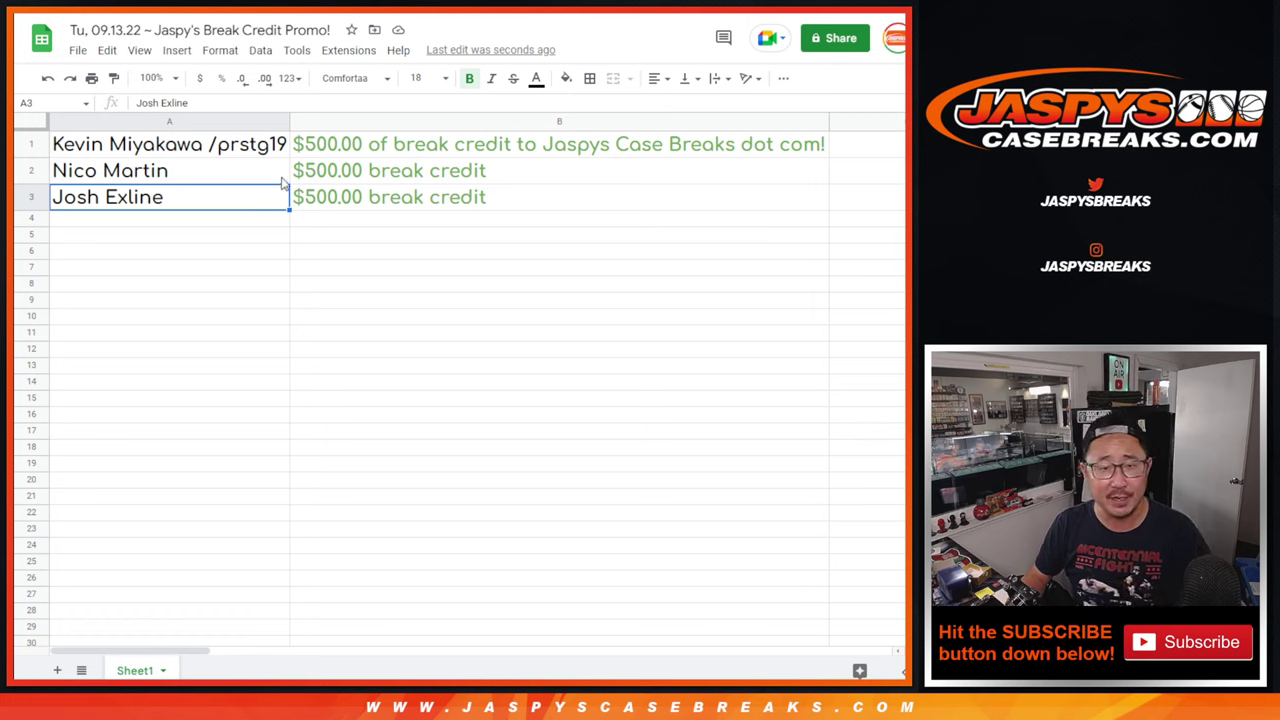
left_click(237, 148)
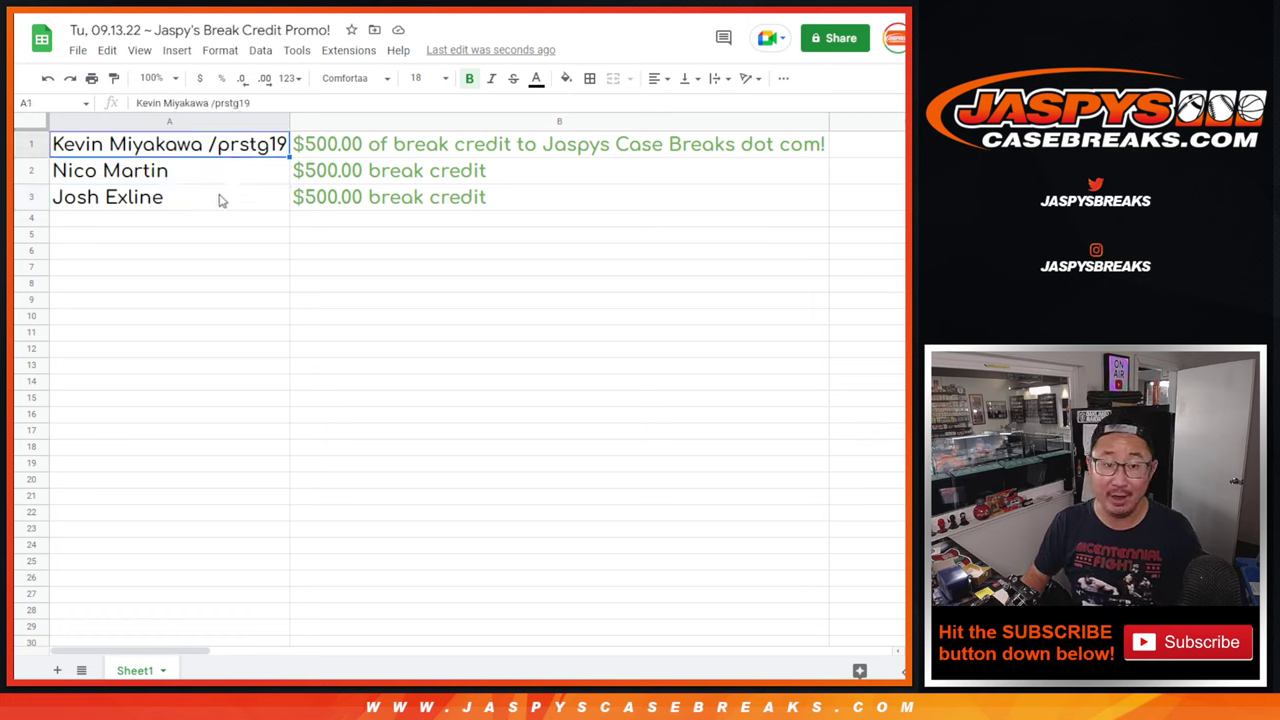
left_click(224, 208, "shift")
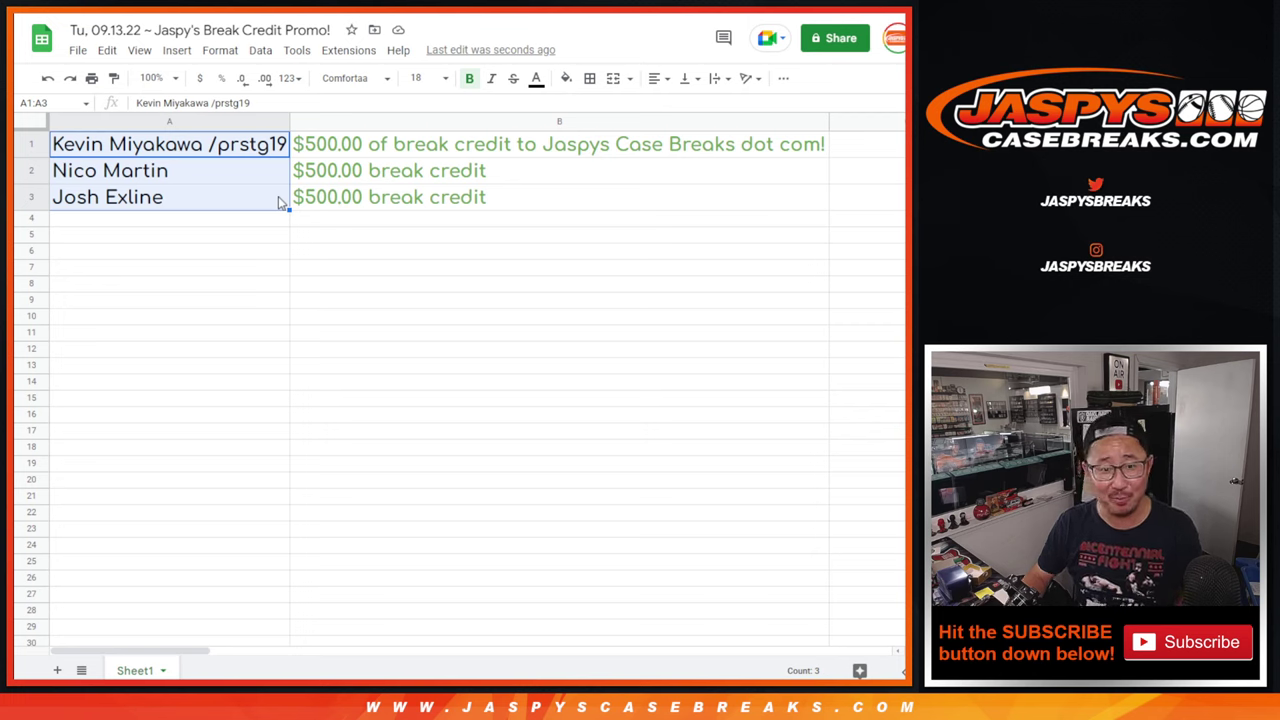
left_click(283, 251)
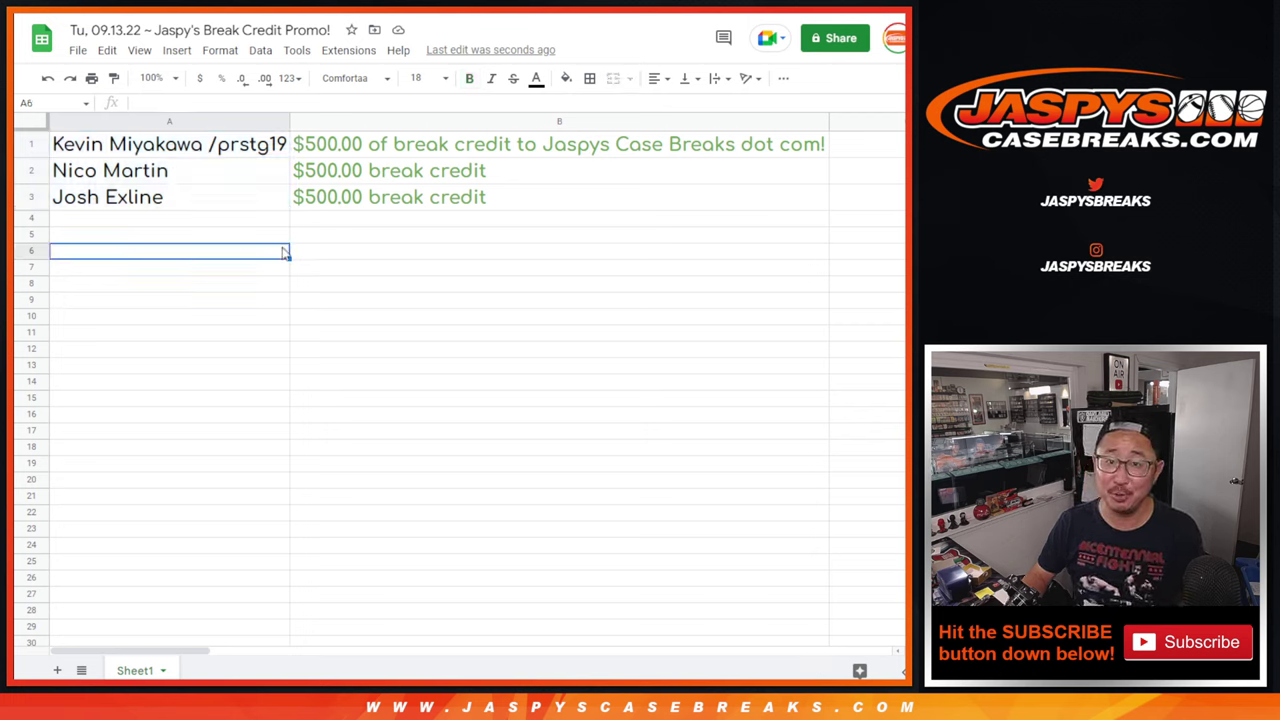